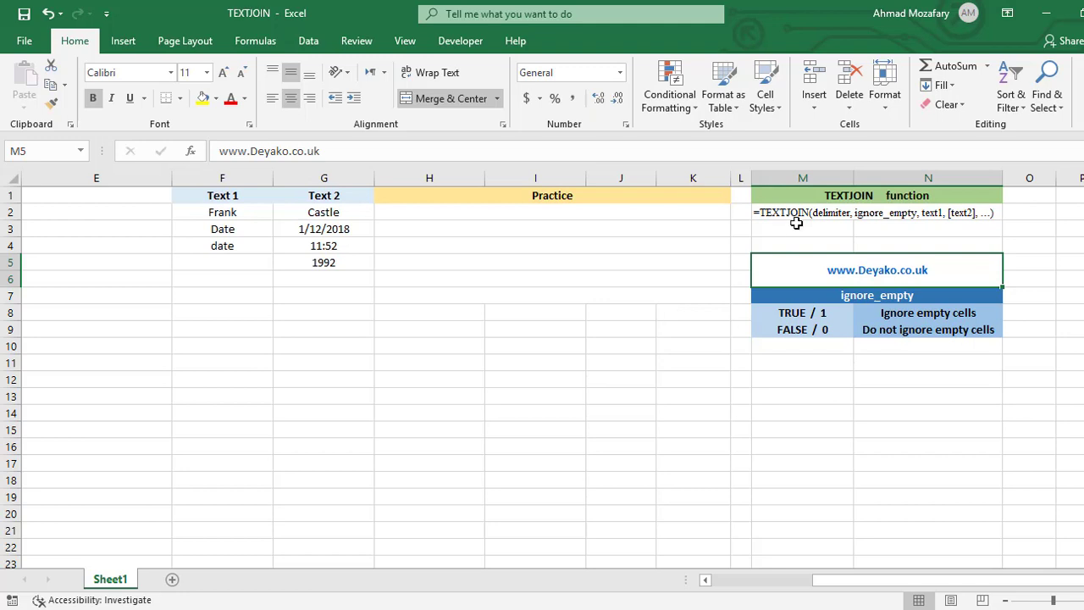
left_click(786, 222)
left_click(798, 243)
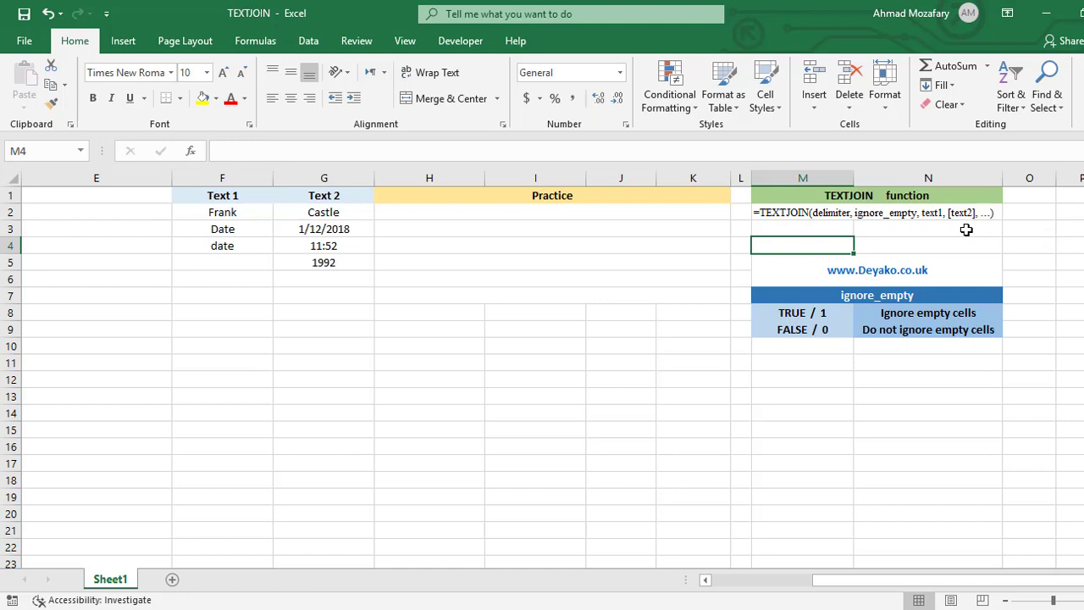
- Enter a TEXTJOIN formula in H2 joining F2 and G2 with a space delimiter " " and ignore_empty set to 1
left_click(609, 215)
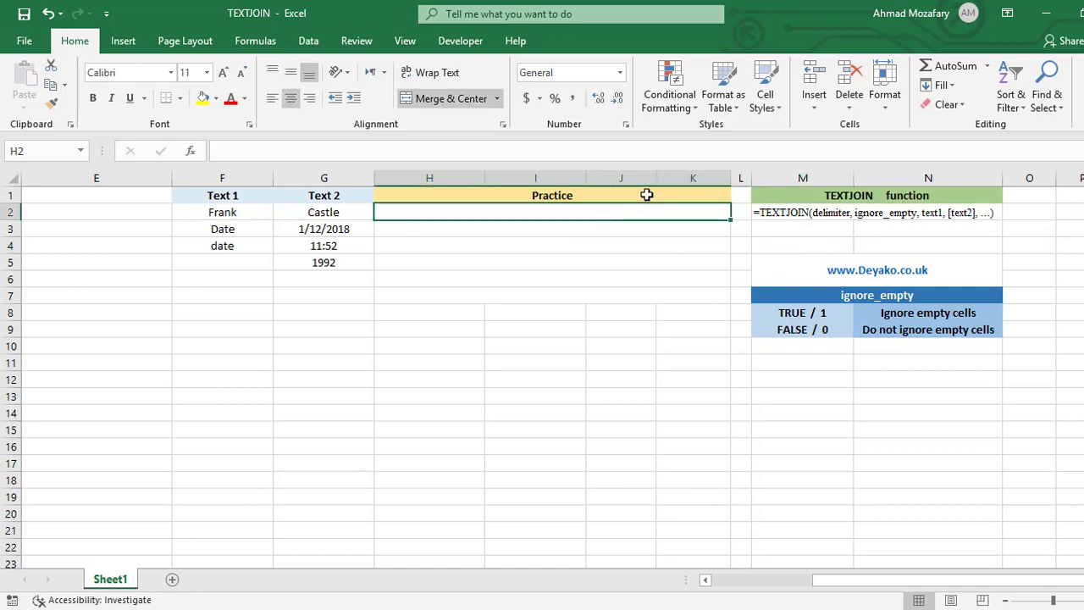
type("=TEXT")
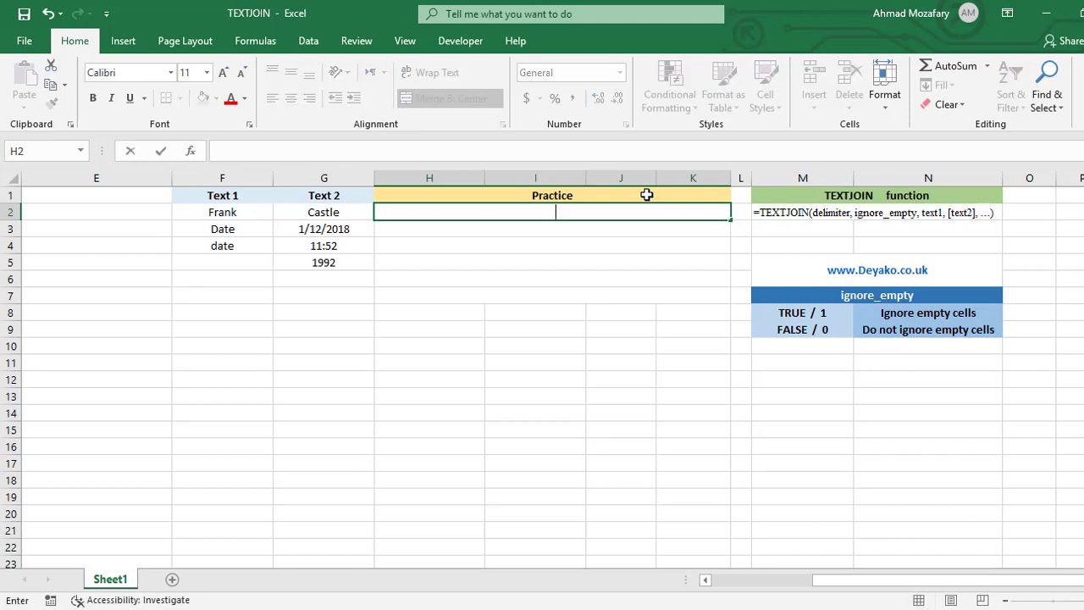
type("JOI")
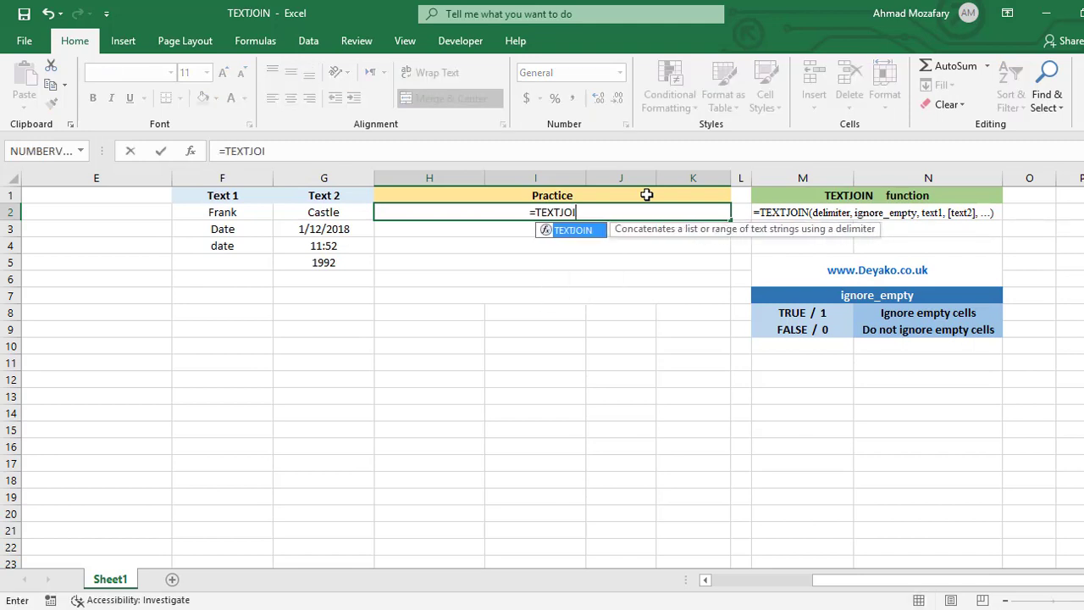
key("Tab")
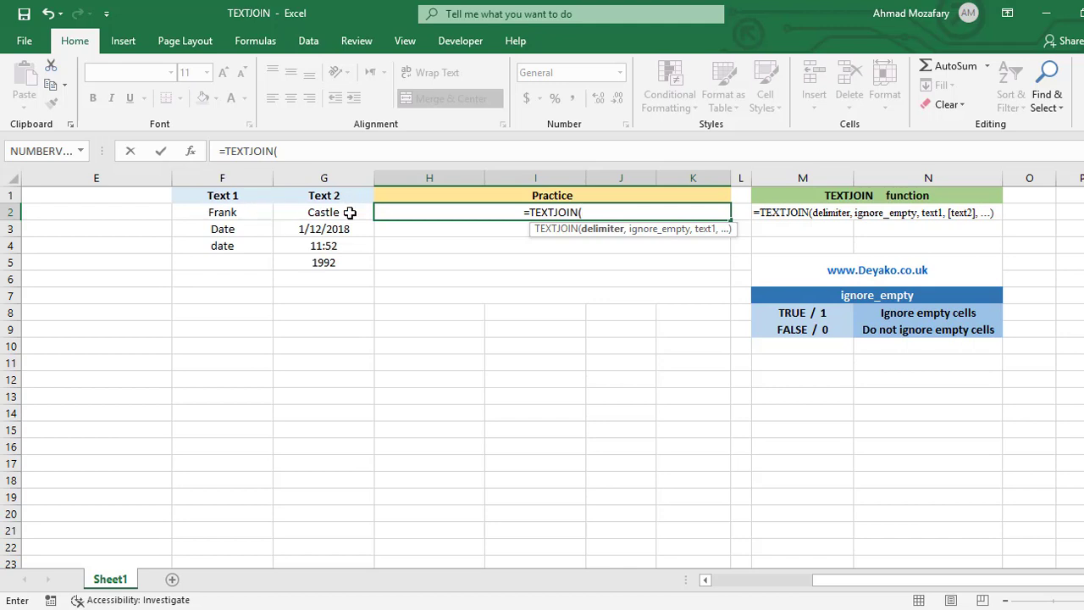
type("\"")
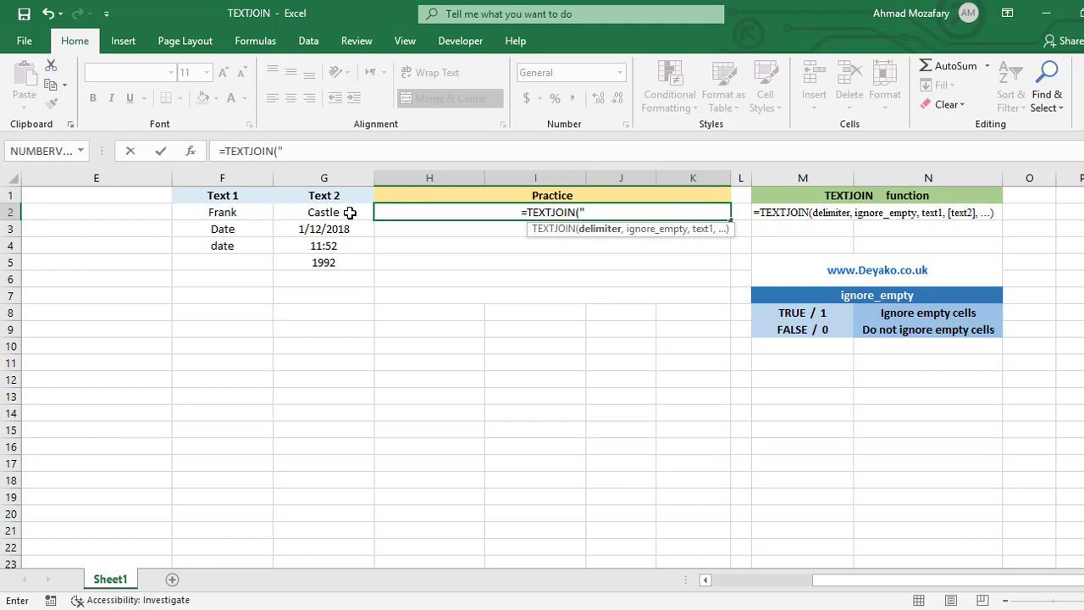
type(" \"")
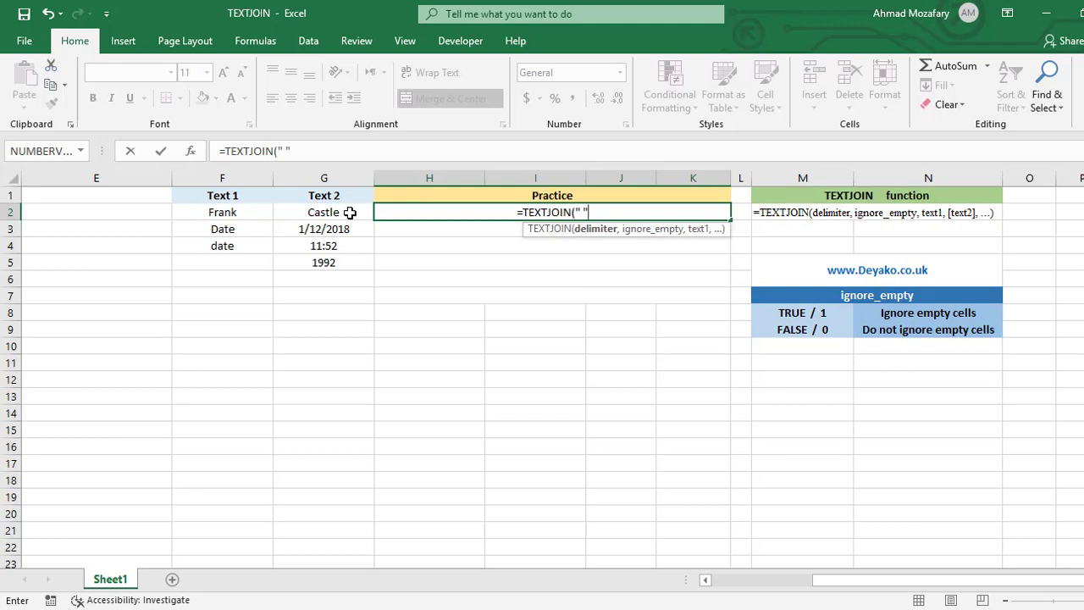
type(",")
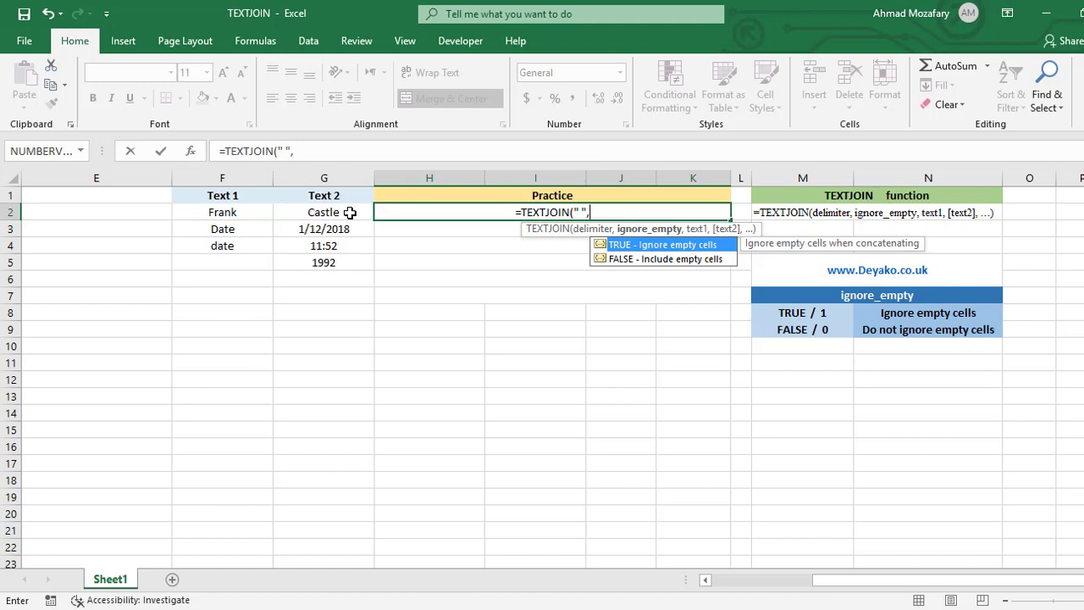
type("1")
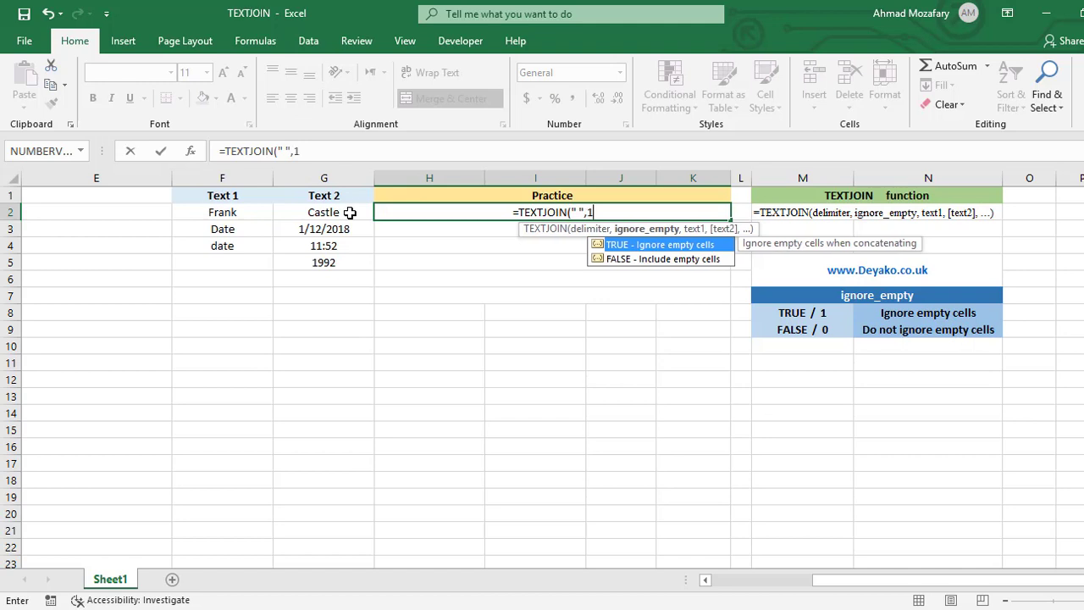
type(",")
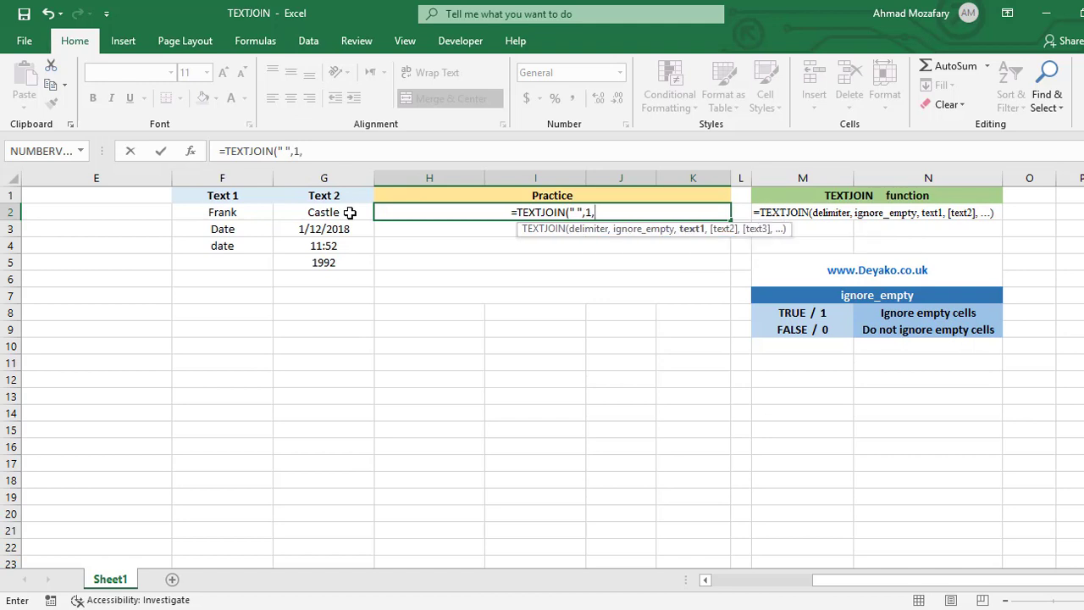
type("F2,")
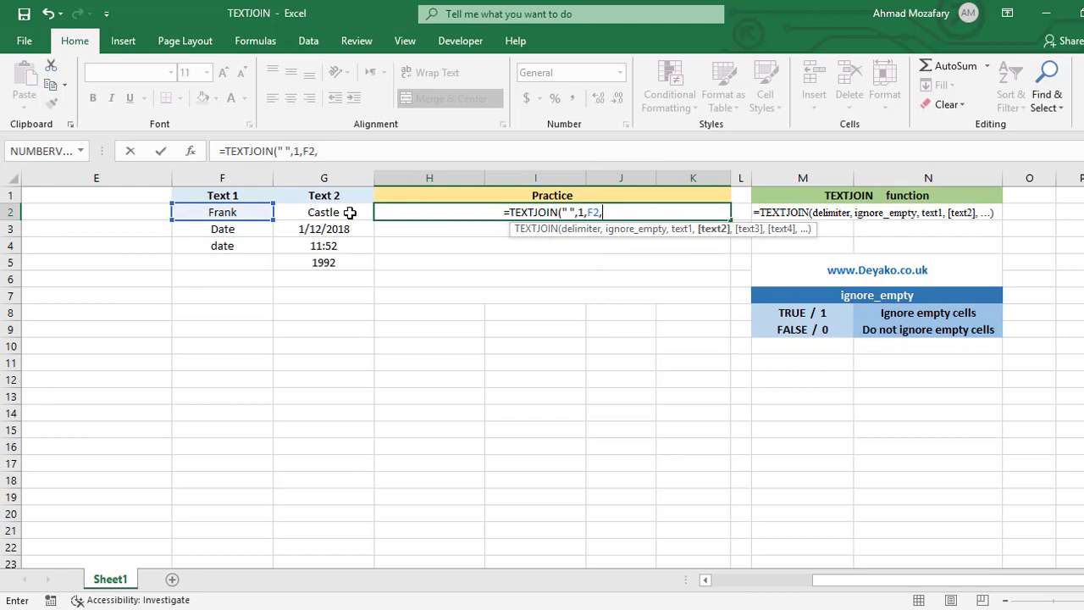
left_click(350, 213)
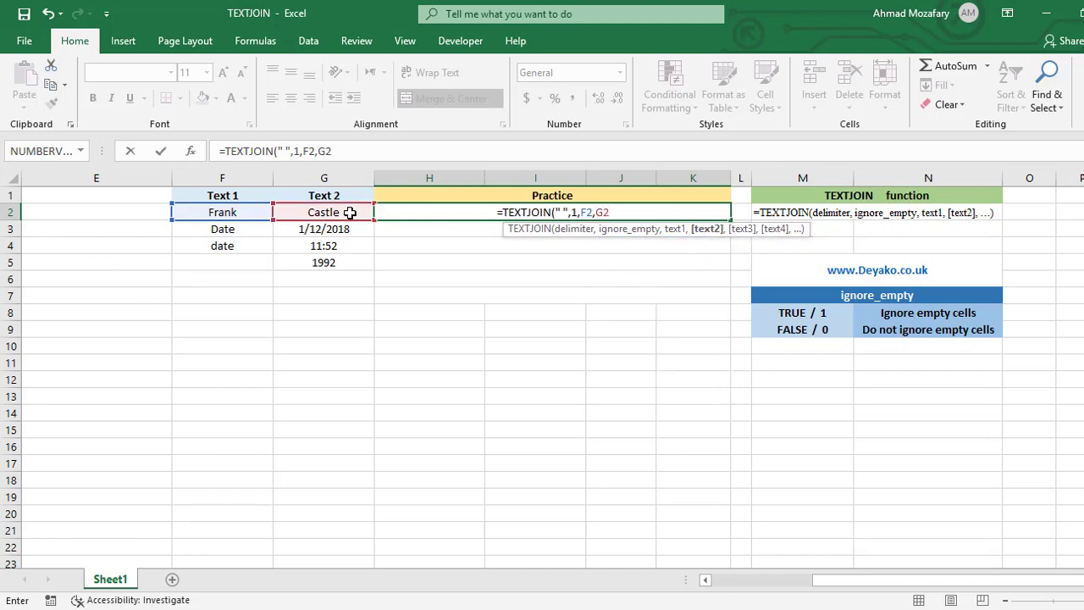
type(")")
key("Return")
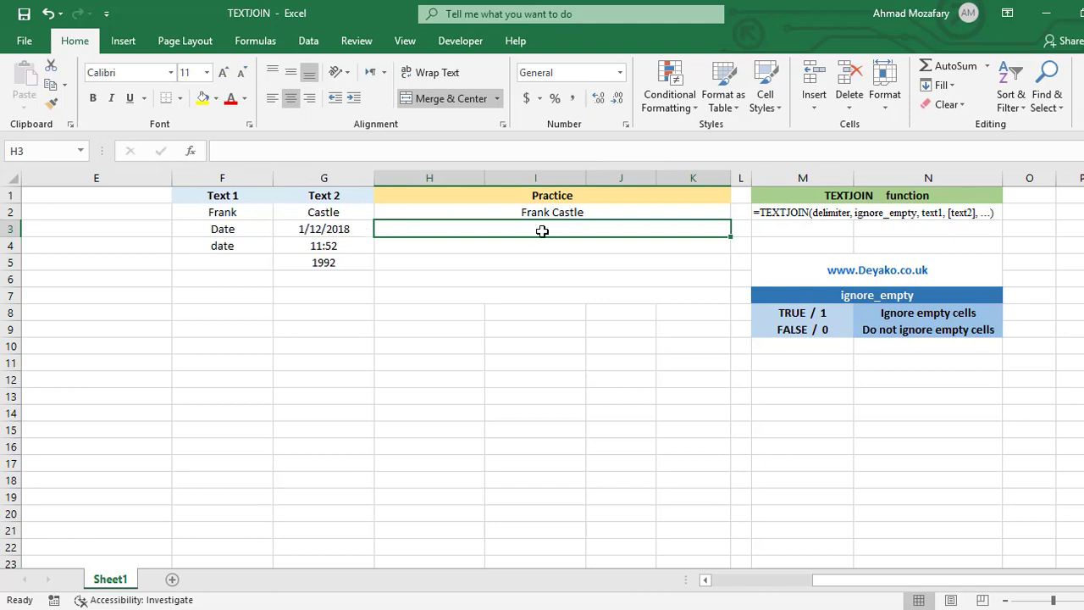
- Enter a TEXTJOIN formula in H3 joining F3 and G3 with the delimiter ":" and ignore_empty set to TRUE
type("=TEX")
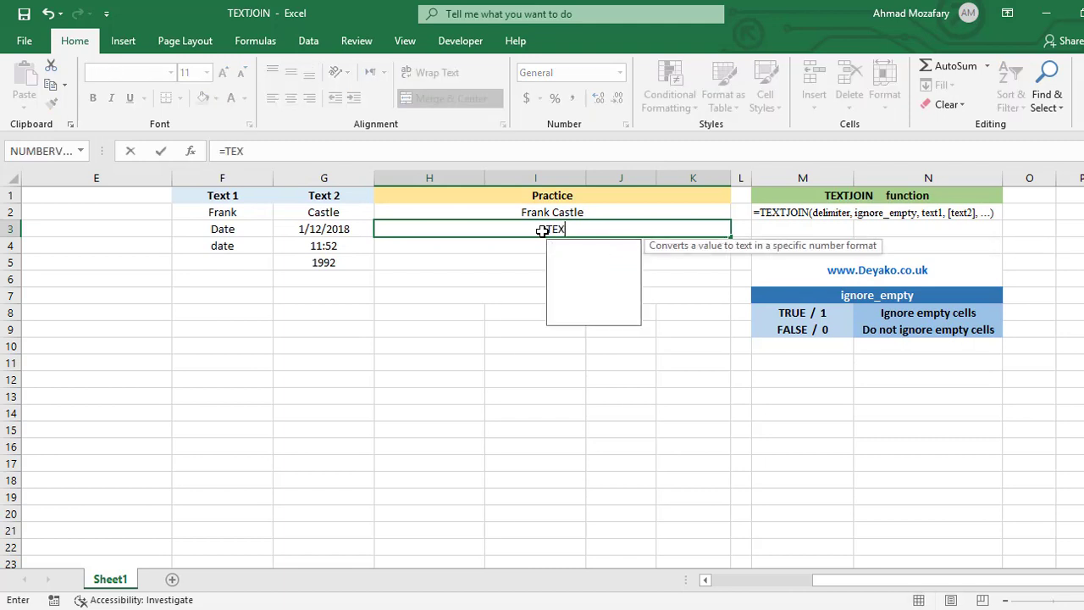
type("TJOIN(")
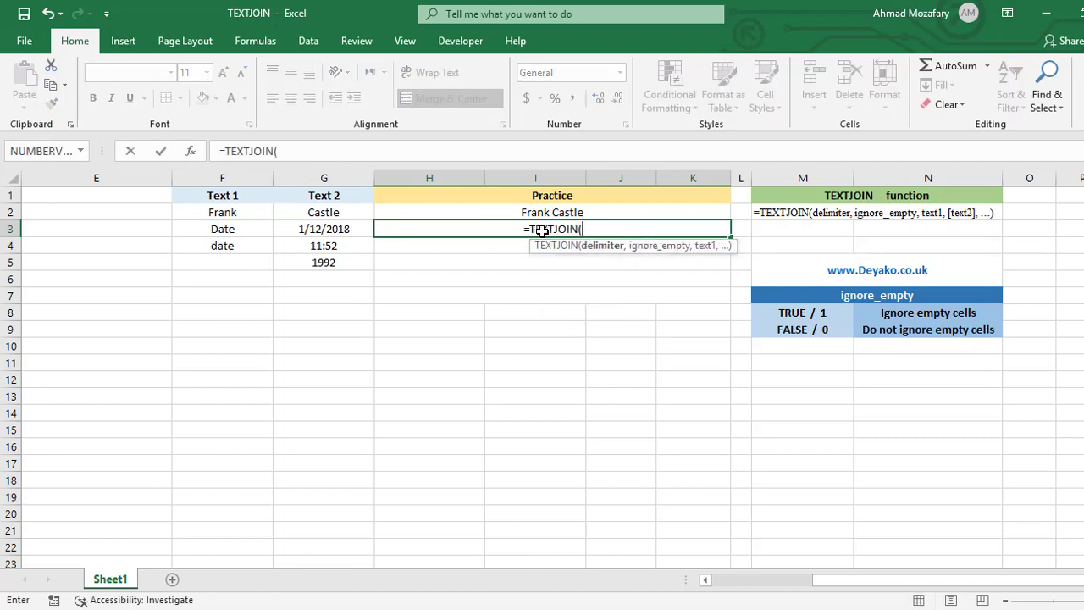
type("\"")
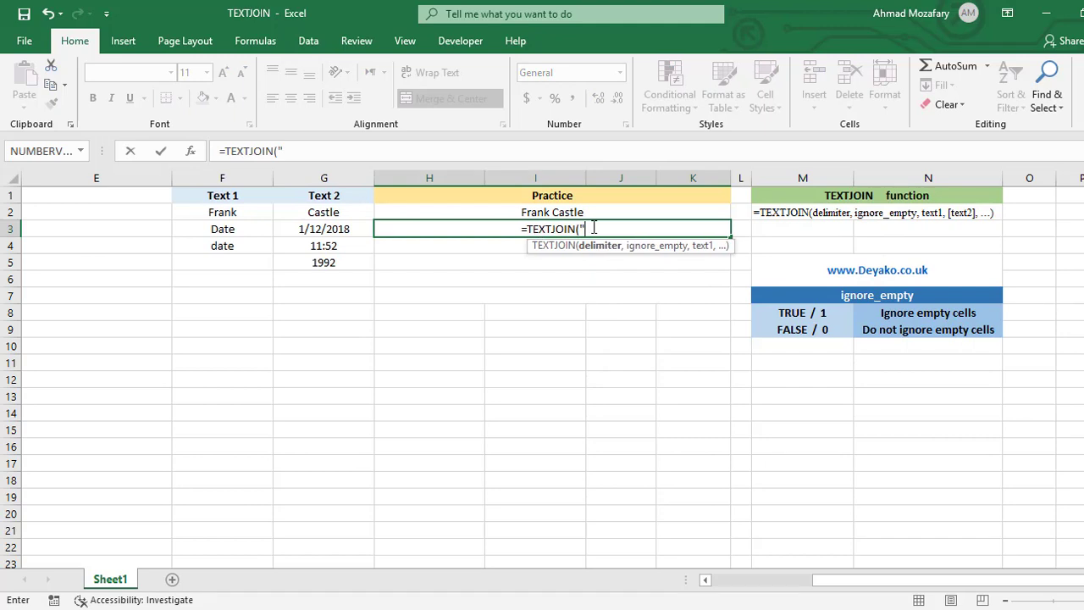
type(":")
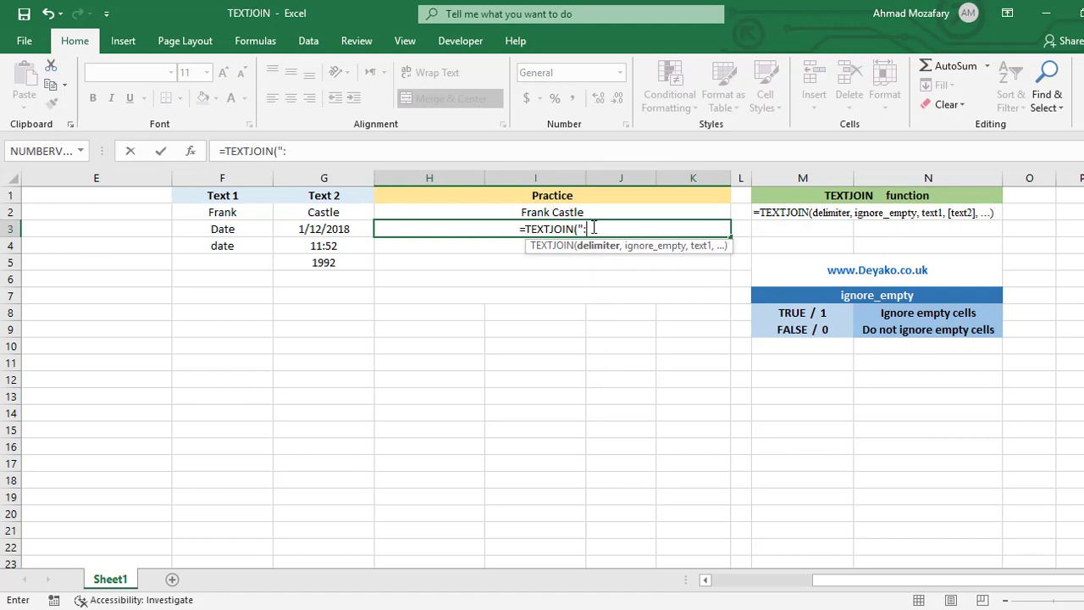
type("\"")
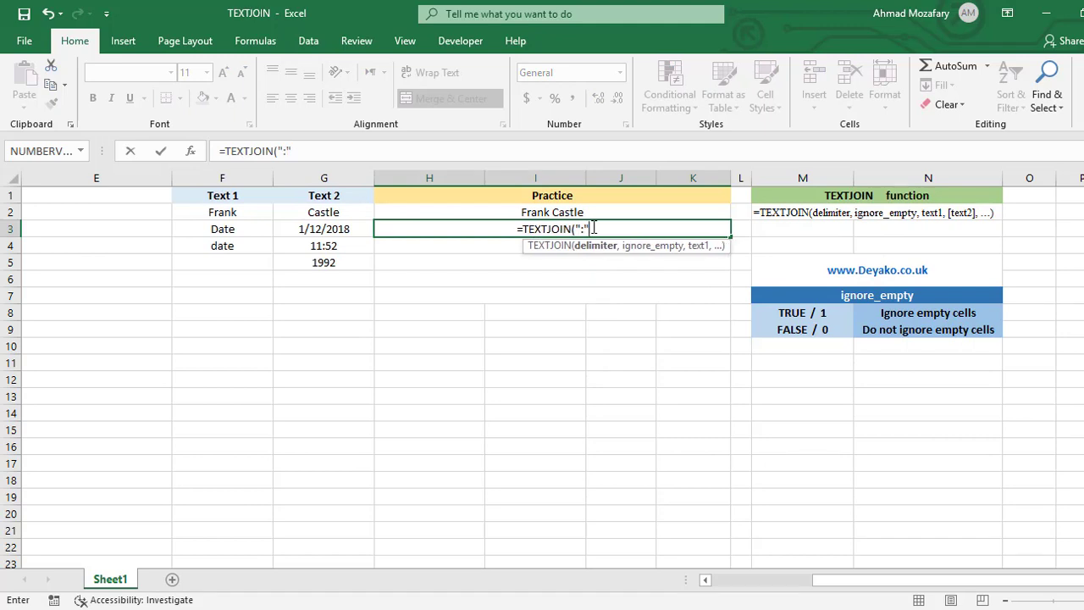
type(",1")
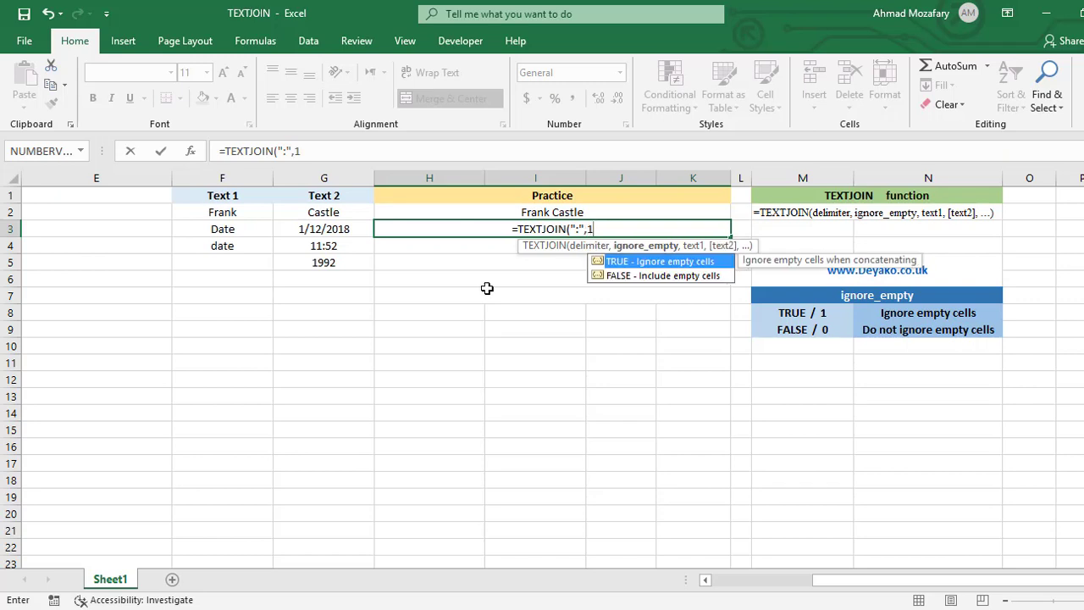
key("BackSpace")
type("TRUE")
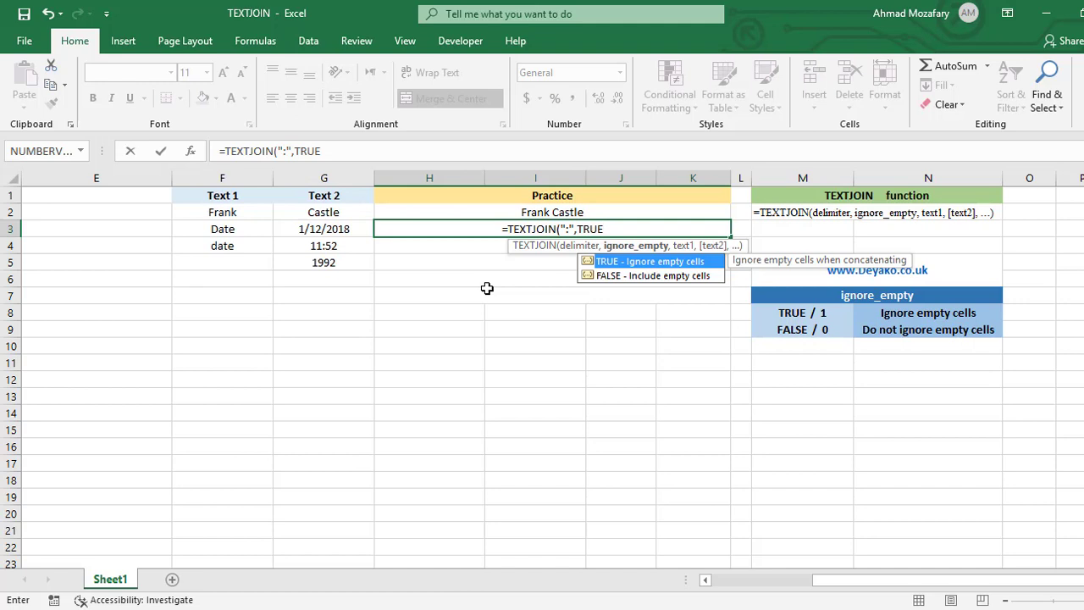
type(",")
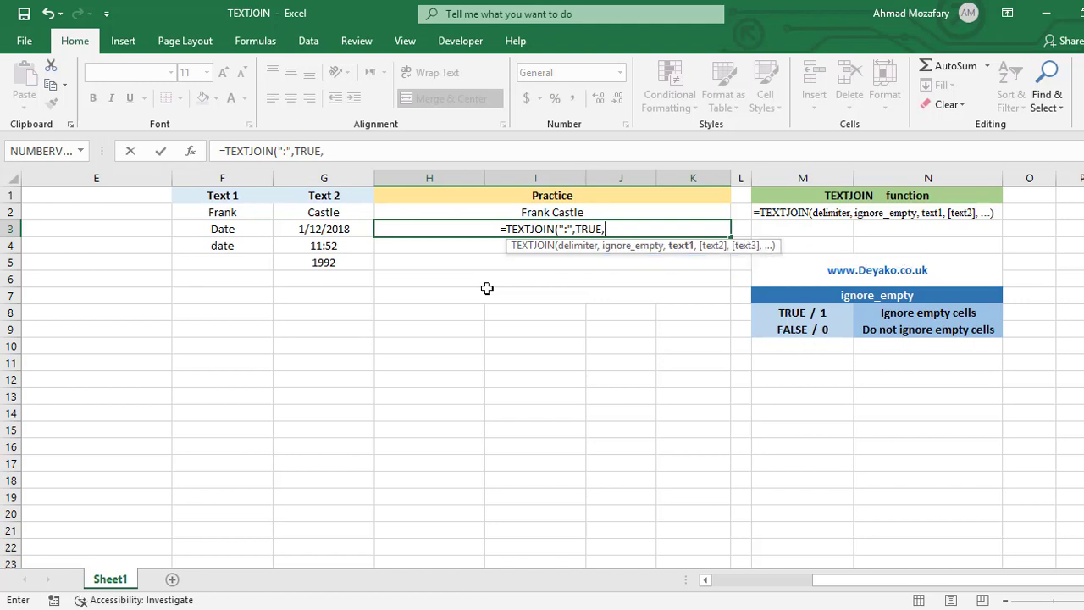
type("F3")
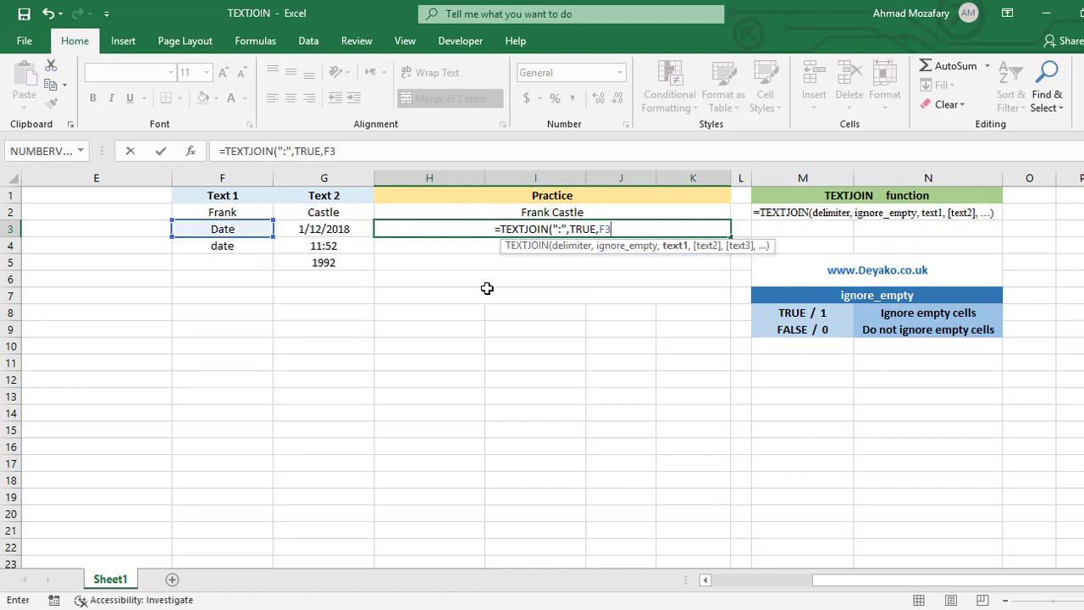
type(",")
type("G3)")
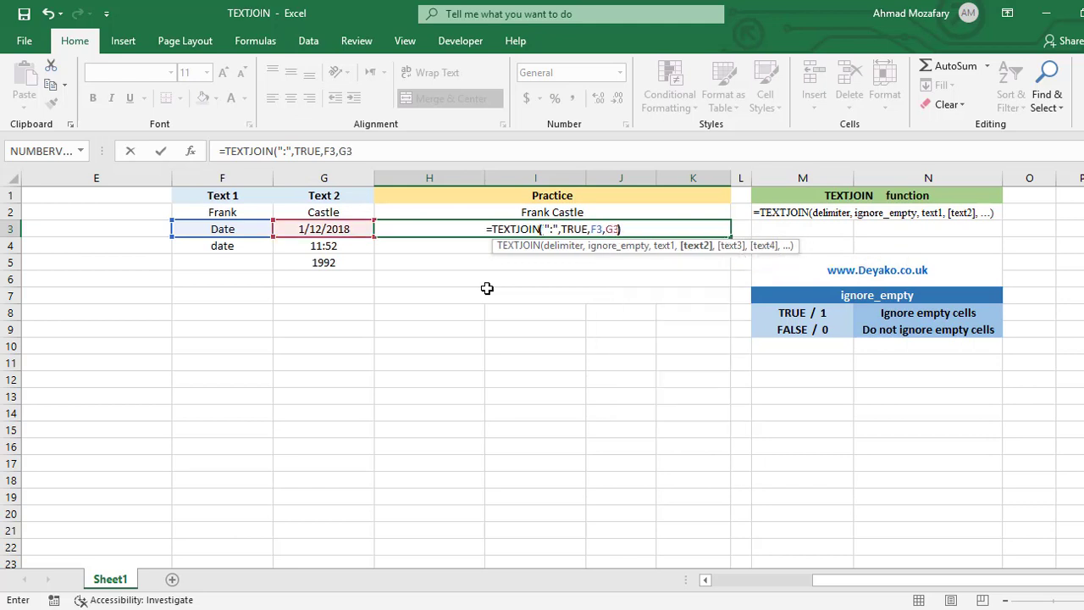
key("Return")
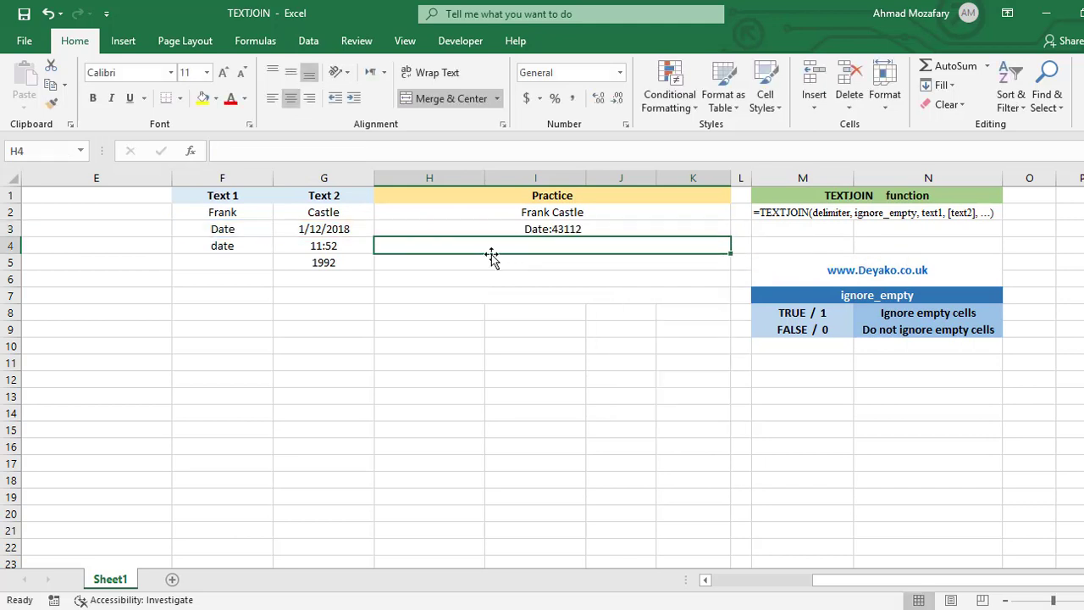
- Wrap G3 in a TEXT function with the format "YYYY/MM/DD" inside the H3 formula
left_click(540, 230)
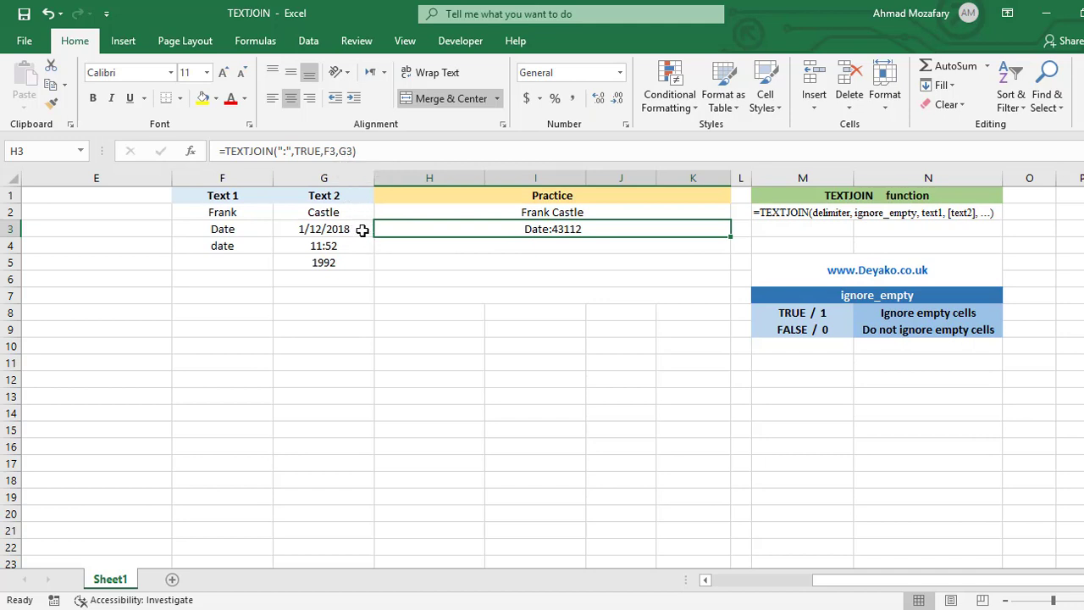
left_click(341, 151)
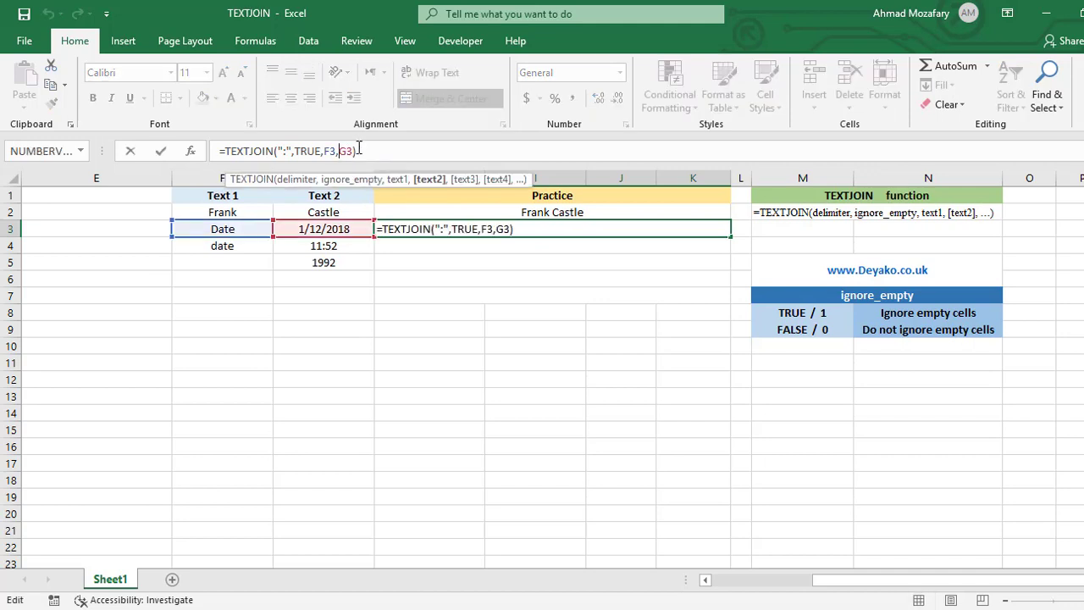
type("TEXT")
key("Escape")
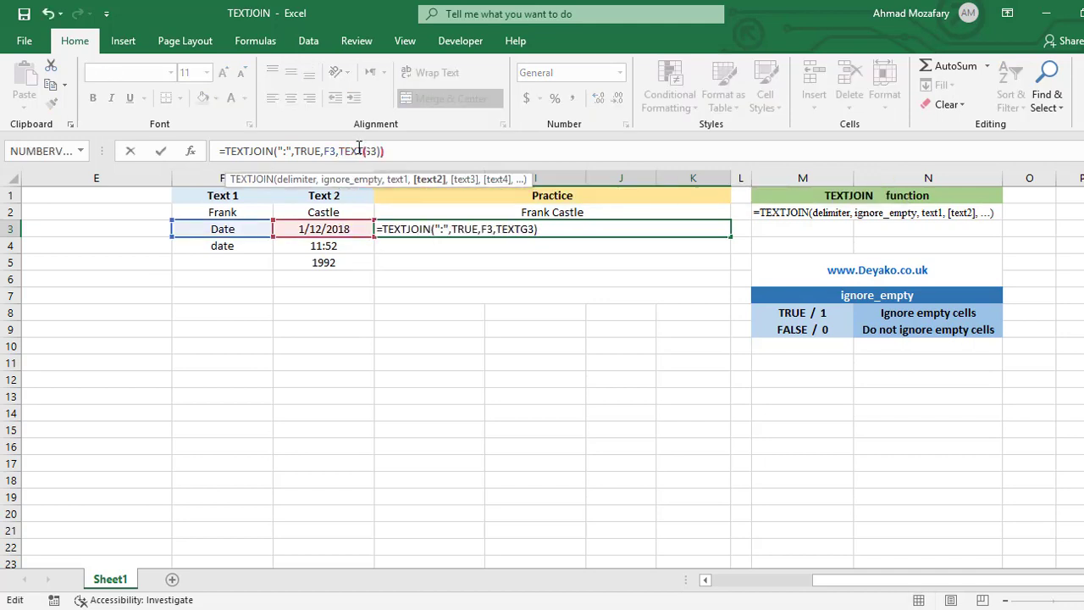
type("(")
key("Right")
key("Right")
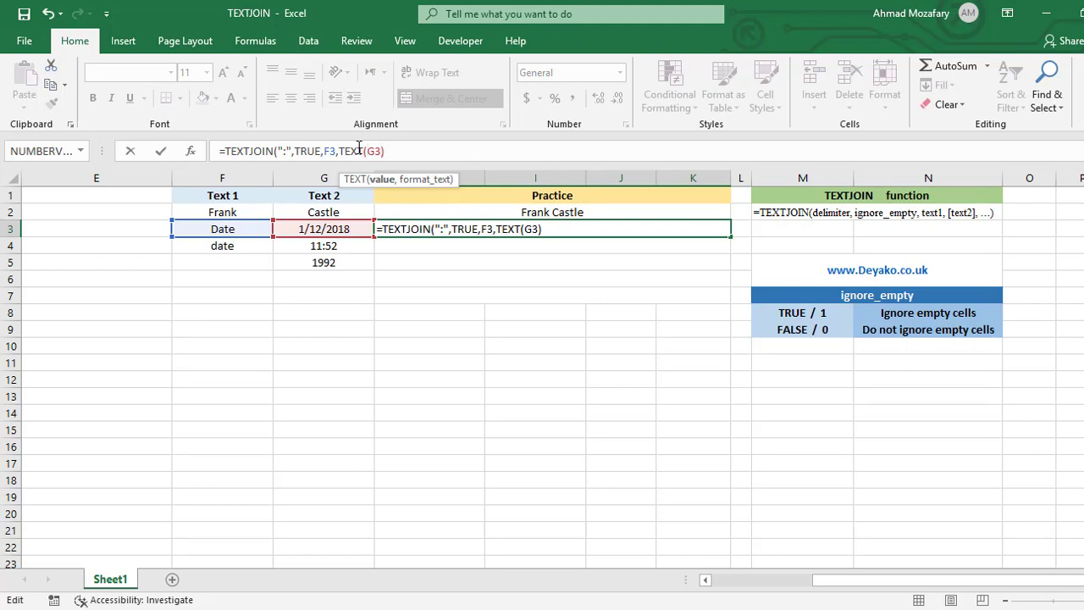
type(")")
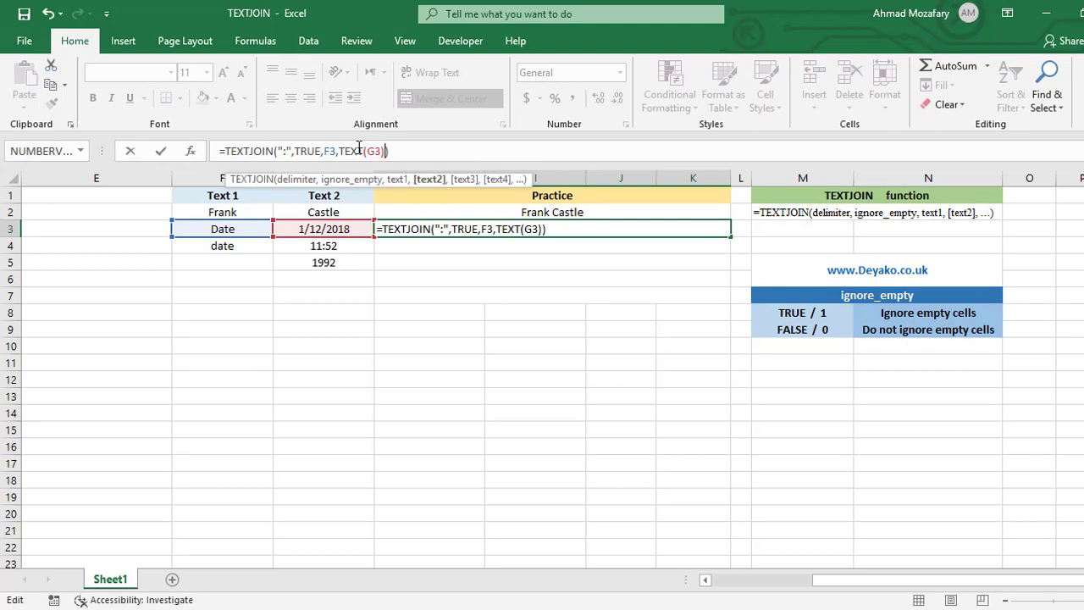
key("Left")
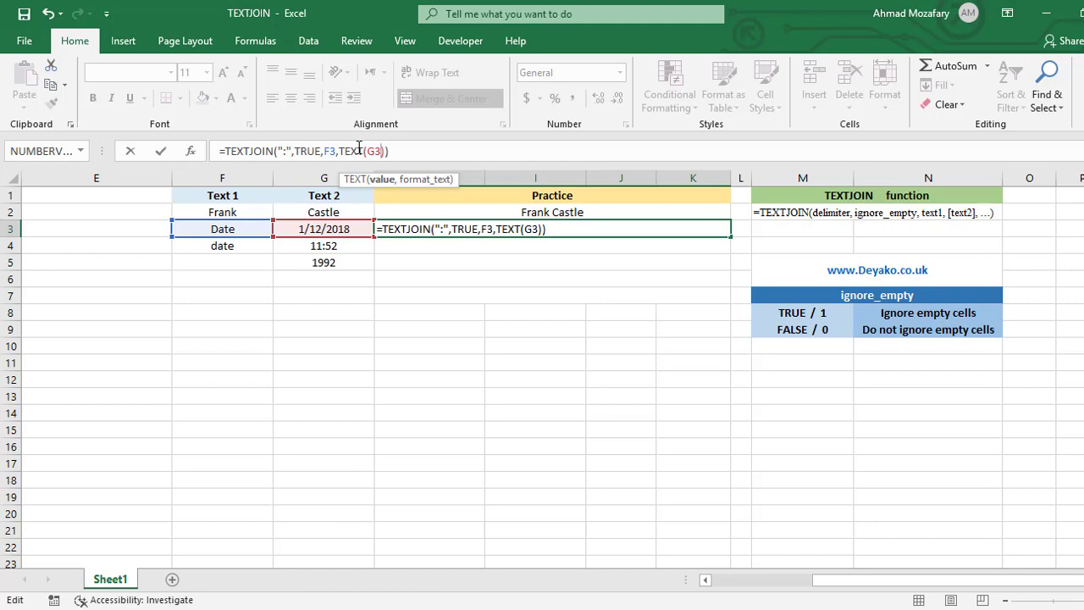
type(",")
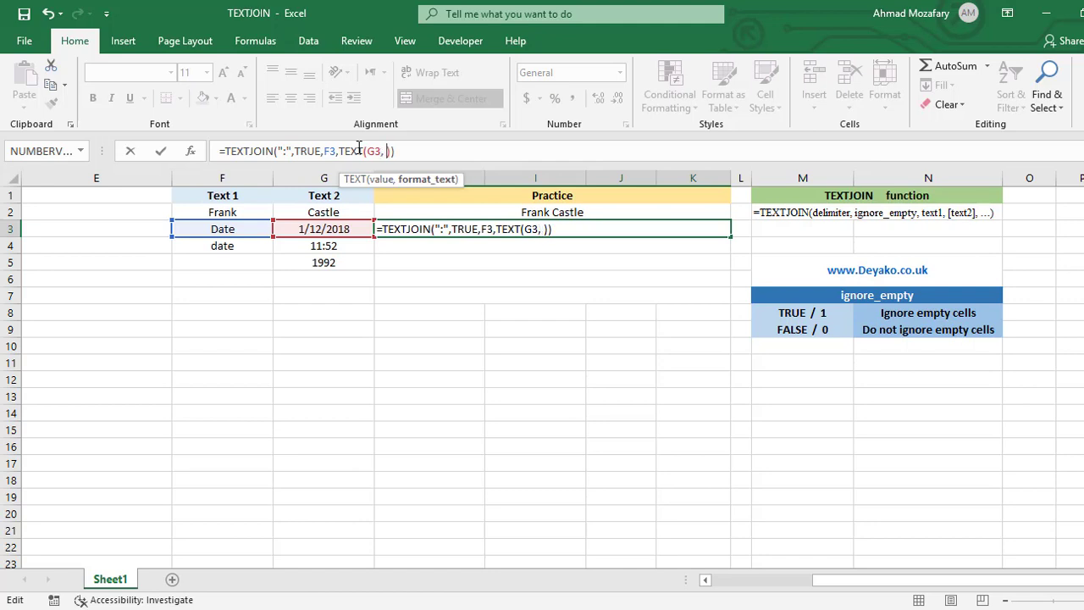
type(" \"")
type("YYYY/MM")
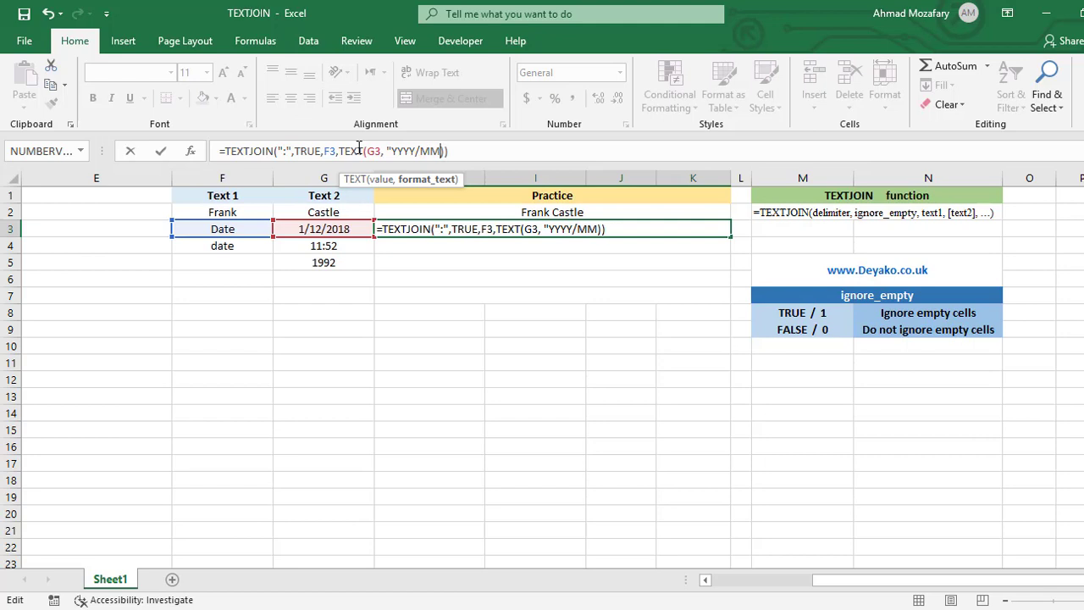
type("/DD\"")
key("Return")
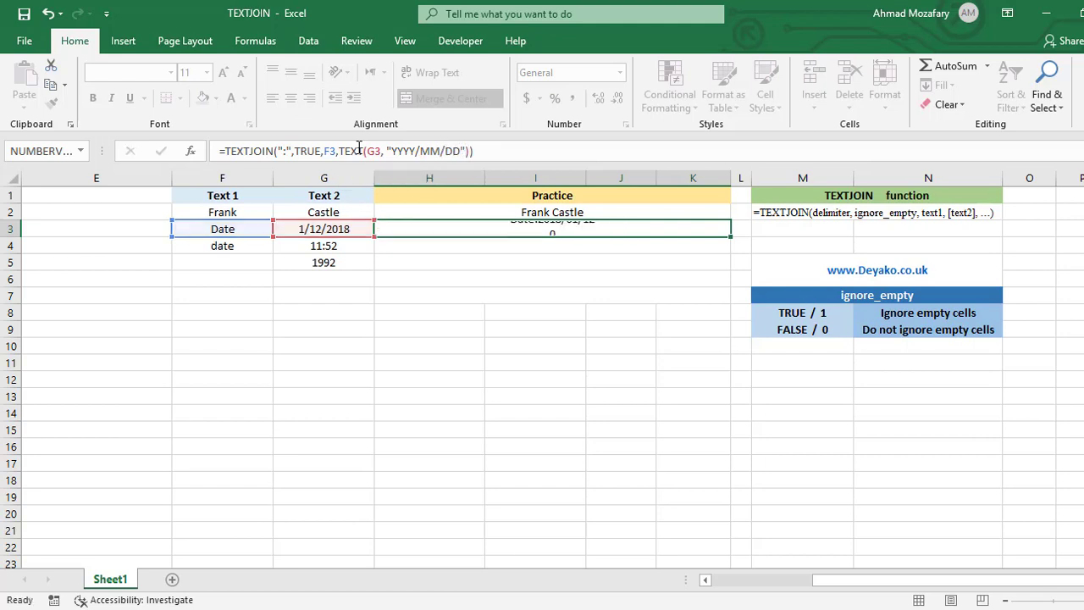
- Change the delimiter in the H3 TEXTJOIN formula to a colon followed by a space, ": "
left_click(607, 229)
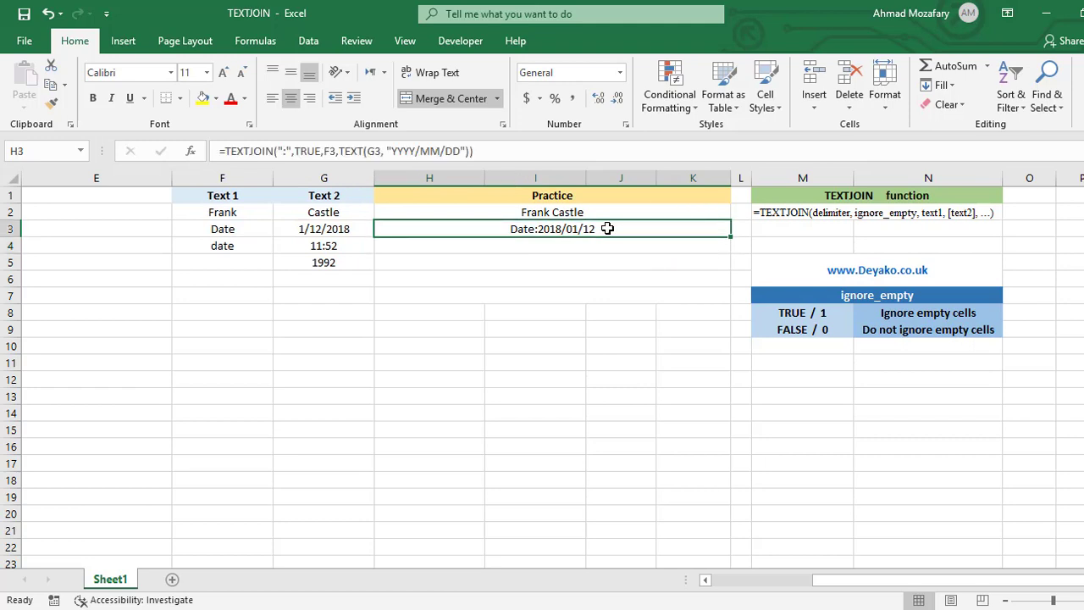
left_click(286, 153)
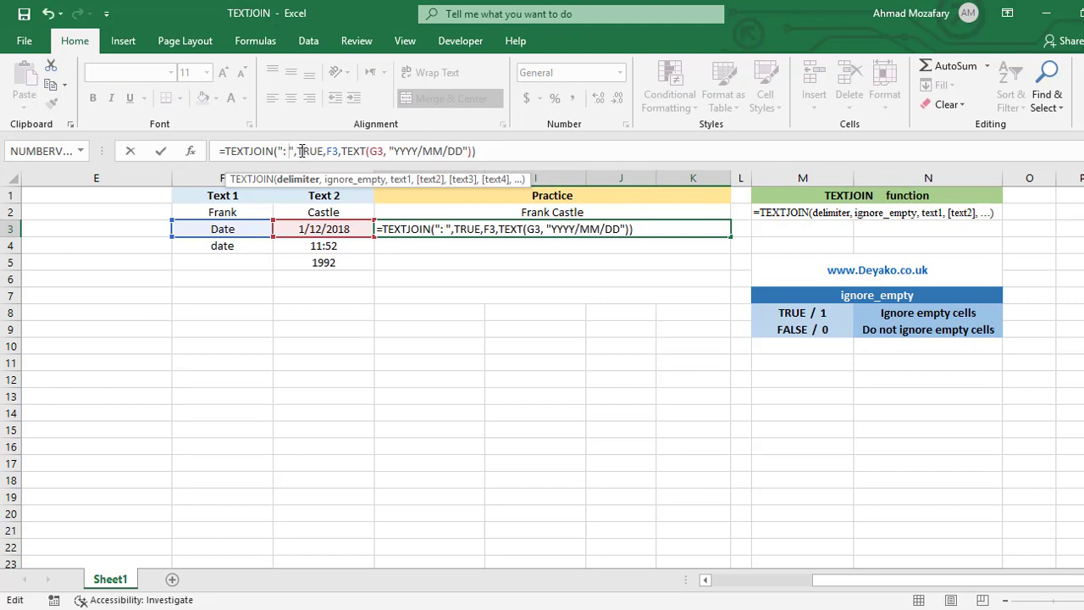
key("Return")
left_click(566, 228)
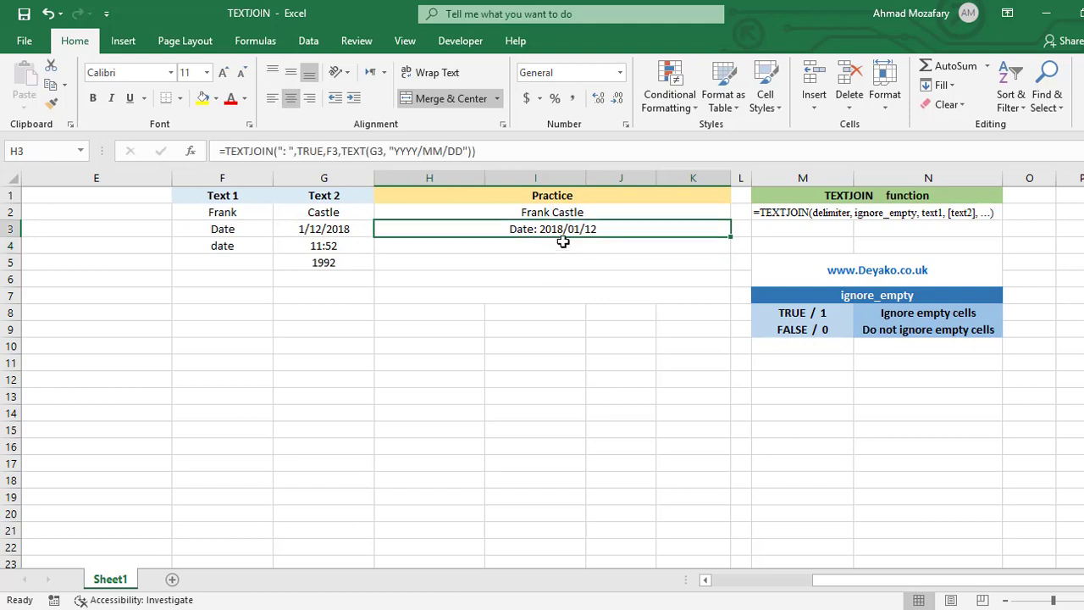
- Replace the label in F4 with "Time"
left_click(508, 247)
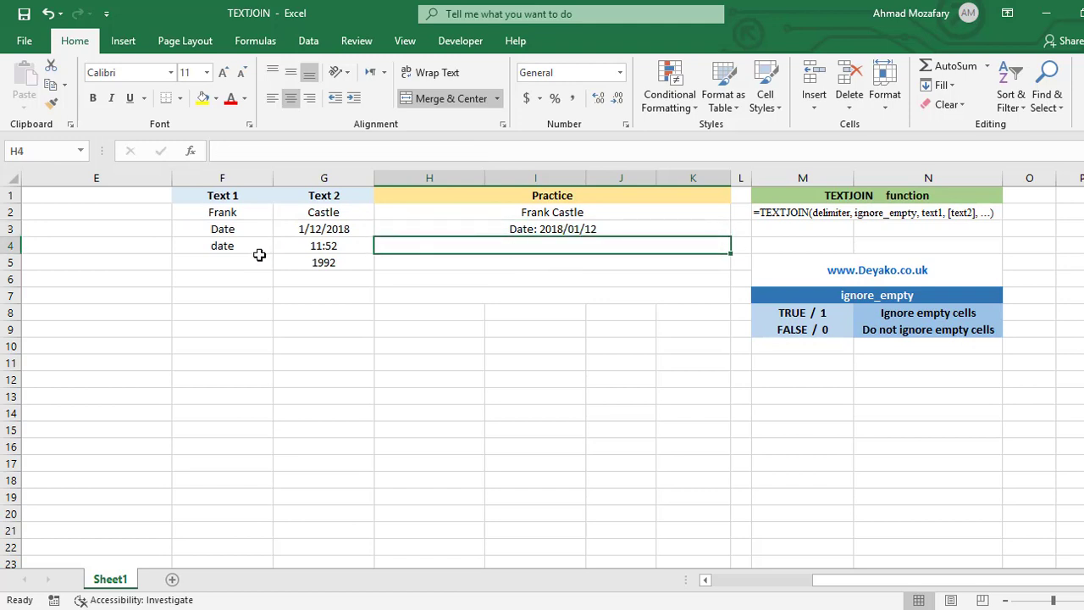
double_click(222, 246)
type("Time")
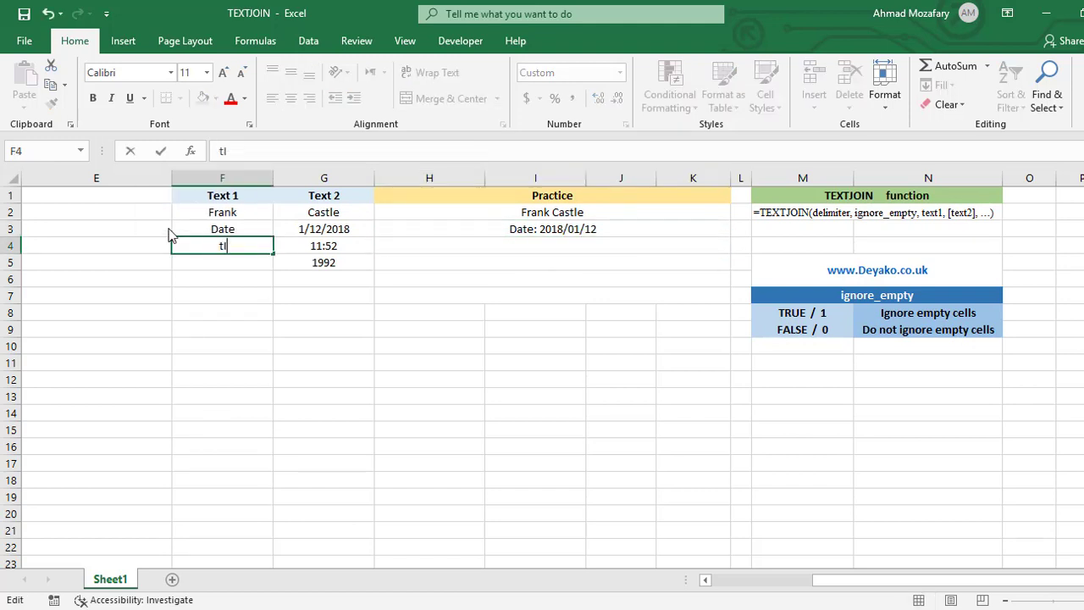
key("Return")
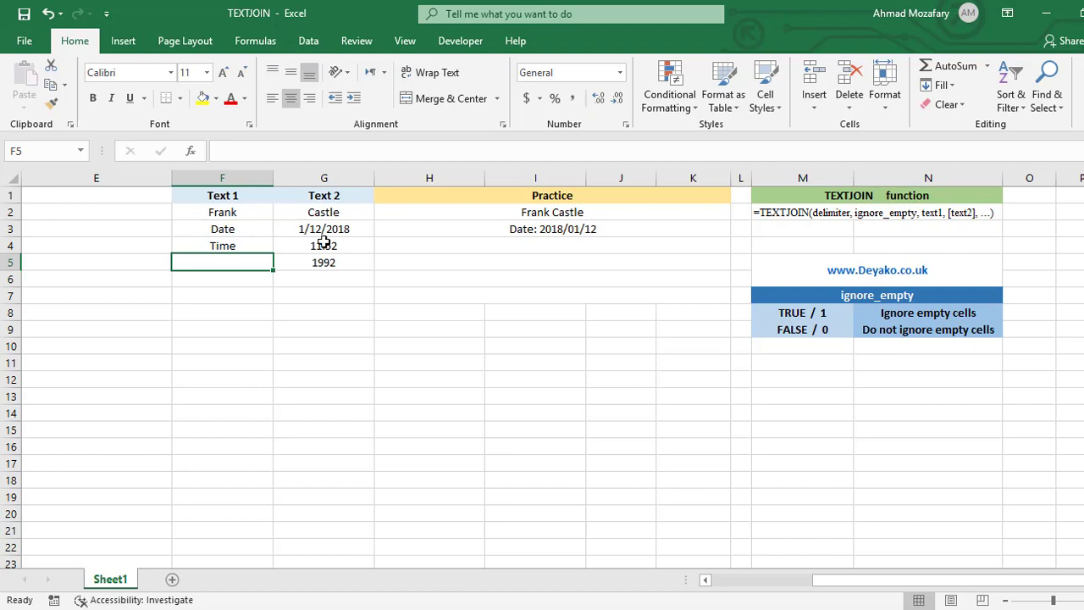
- Enter a TEXTJOIN formula in H4 joining F4 and TEXT(G4, "hh:mm") with the delimiter ": " and ignore_empty set to 0
left_click(357, 248)
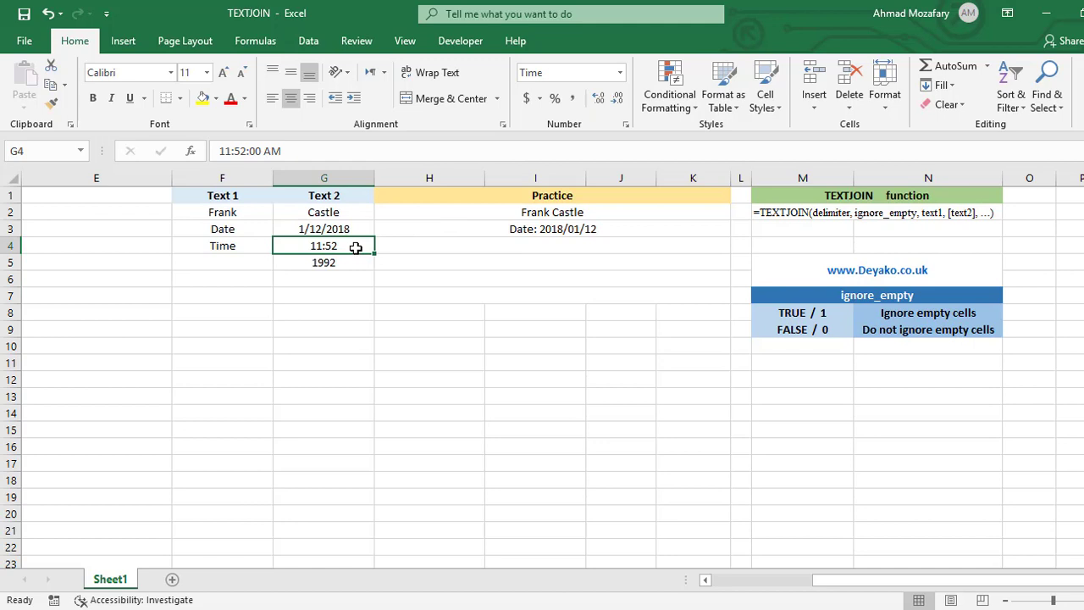
left_click(429, 245)
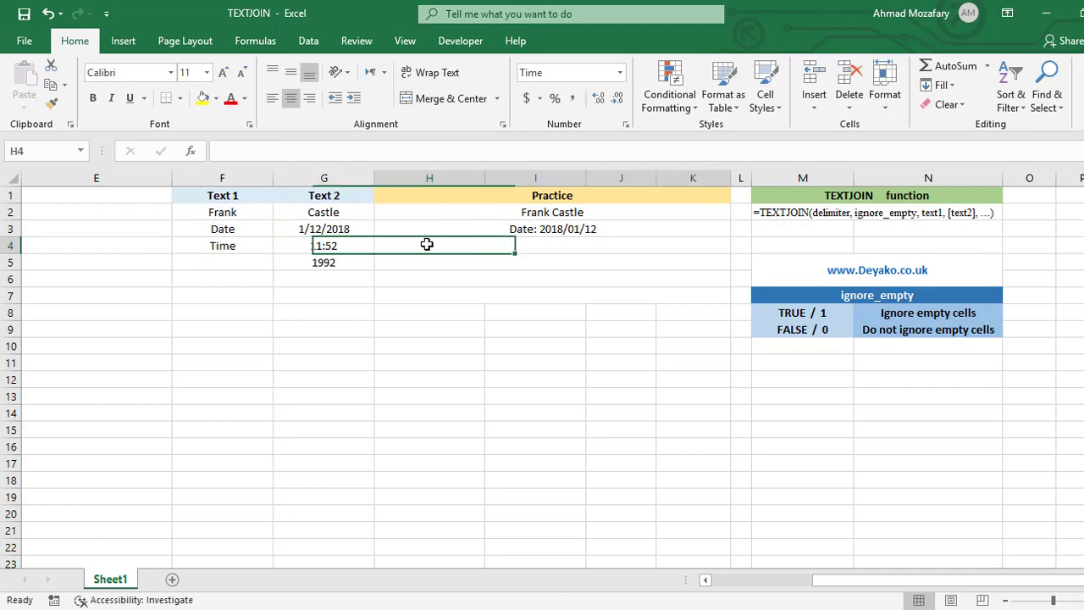
type("=")
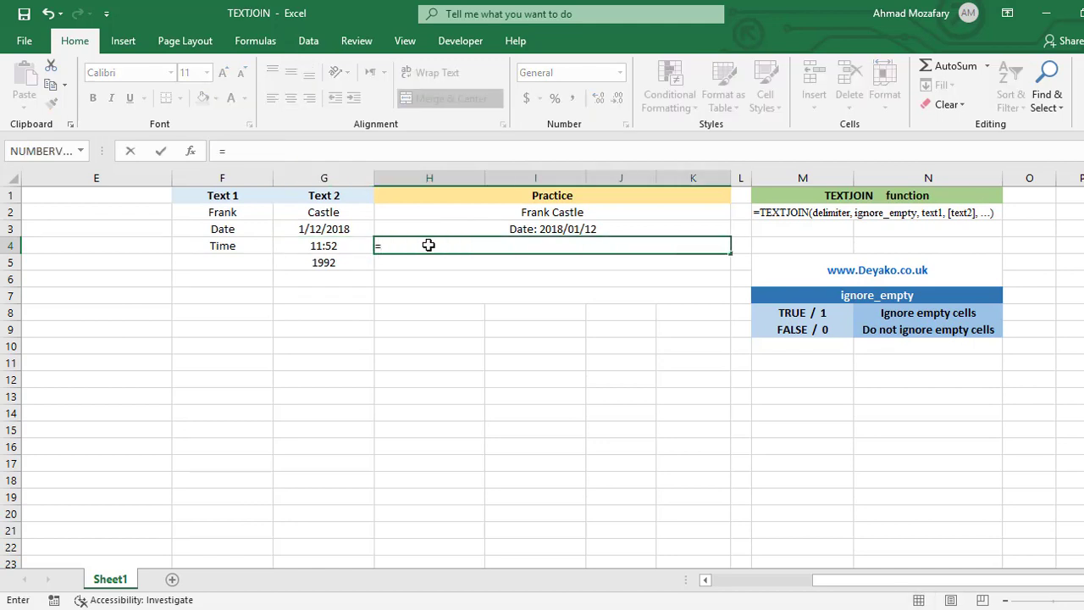
type("textjoin(")
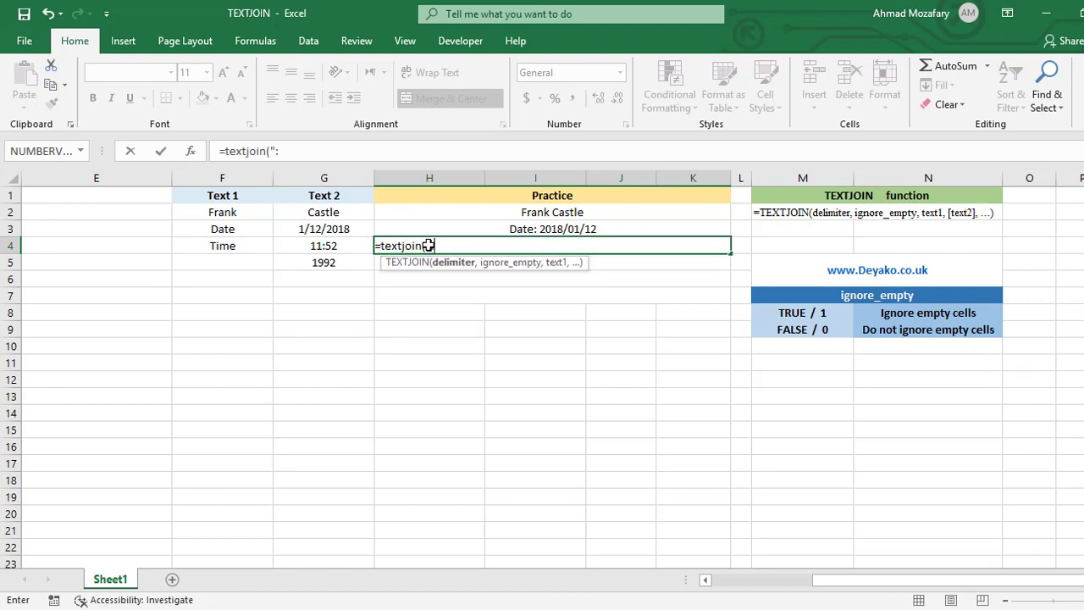
type("\": \",0")
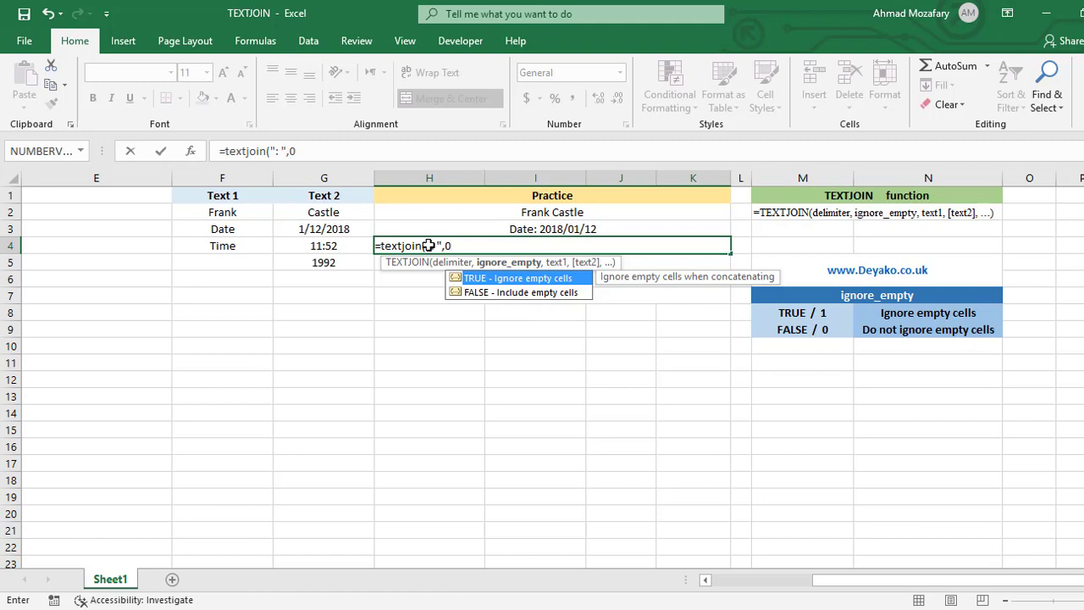
type(",")
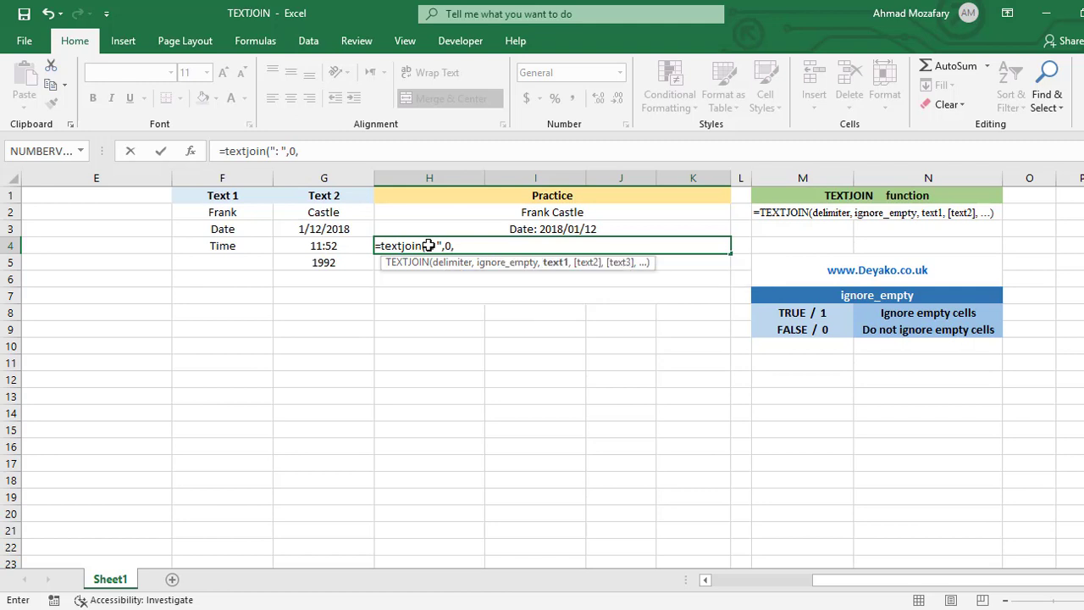
type("f4")
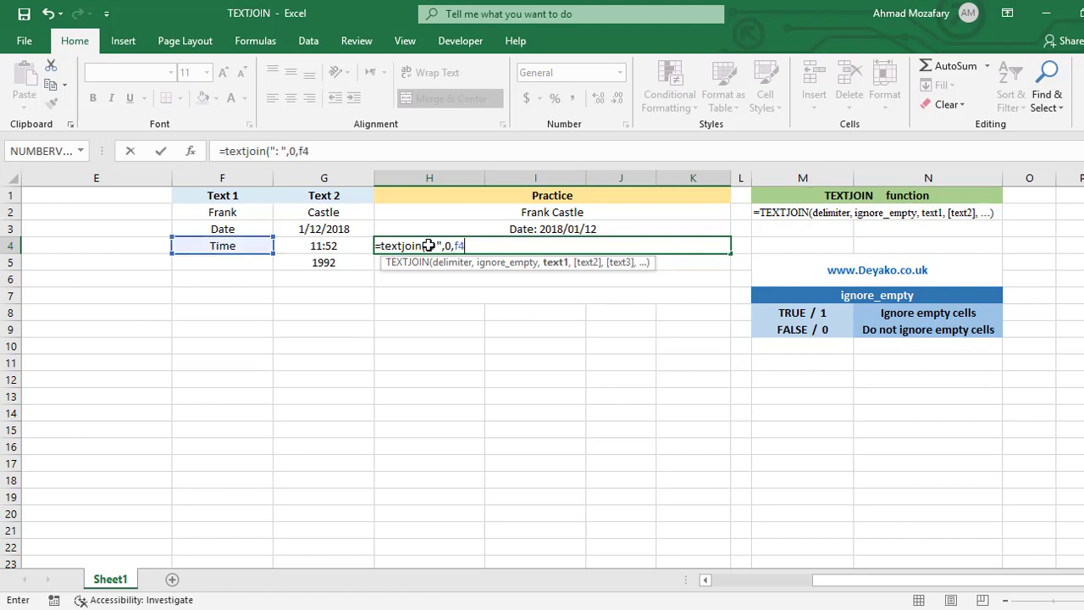
type(",")
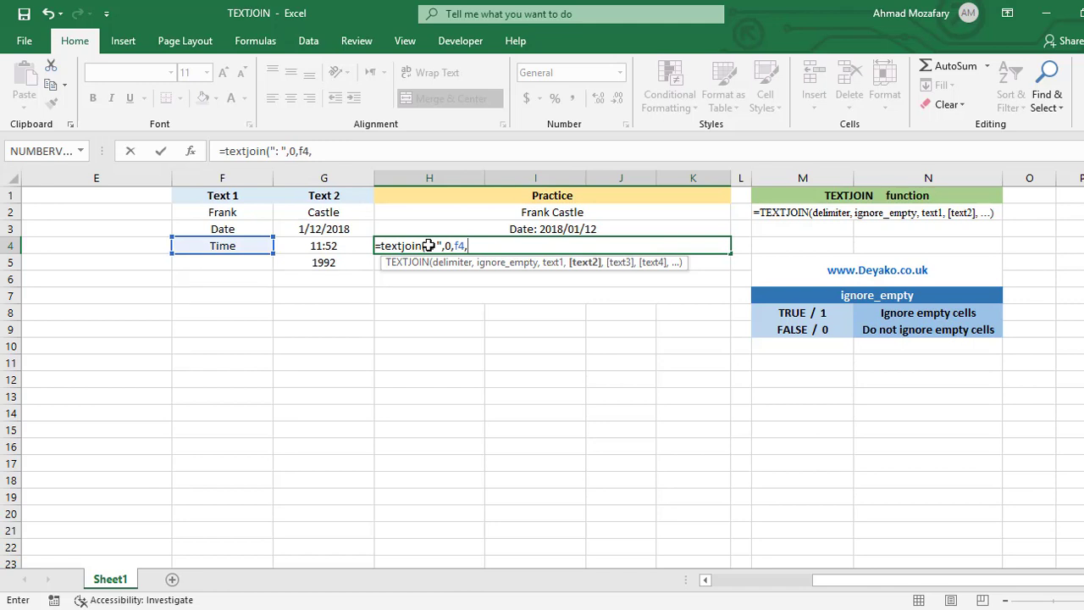
type("text")
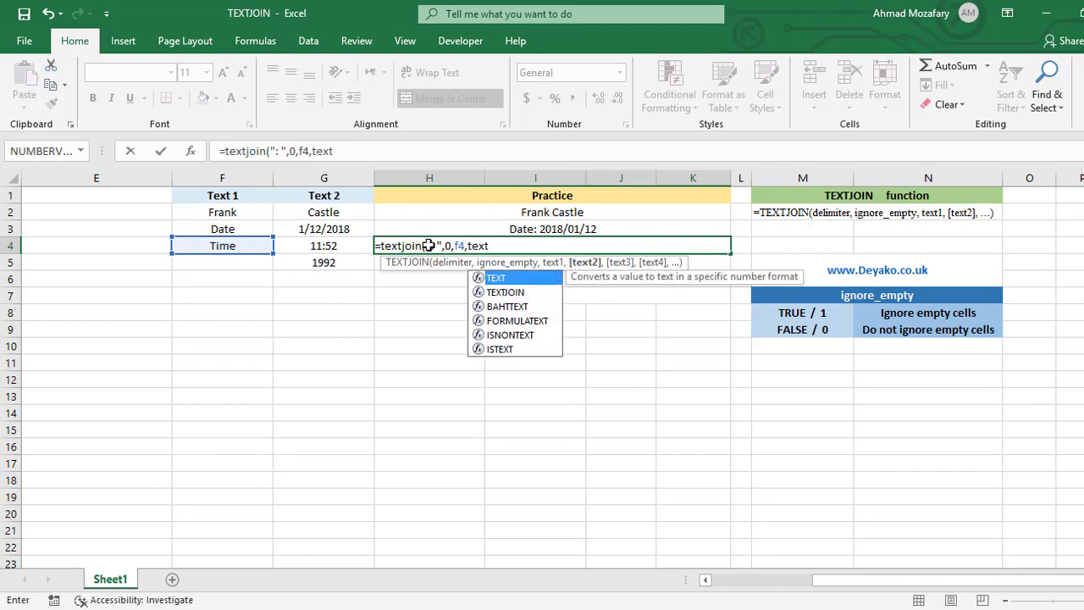
type("(")
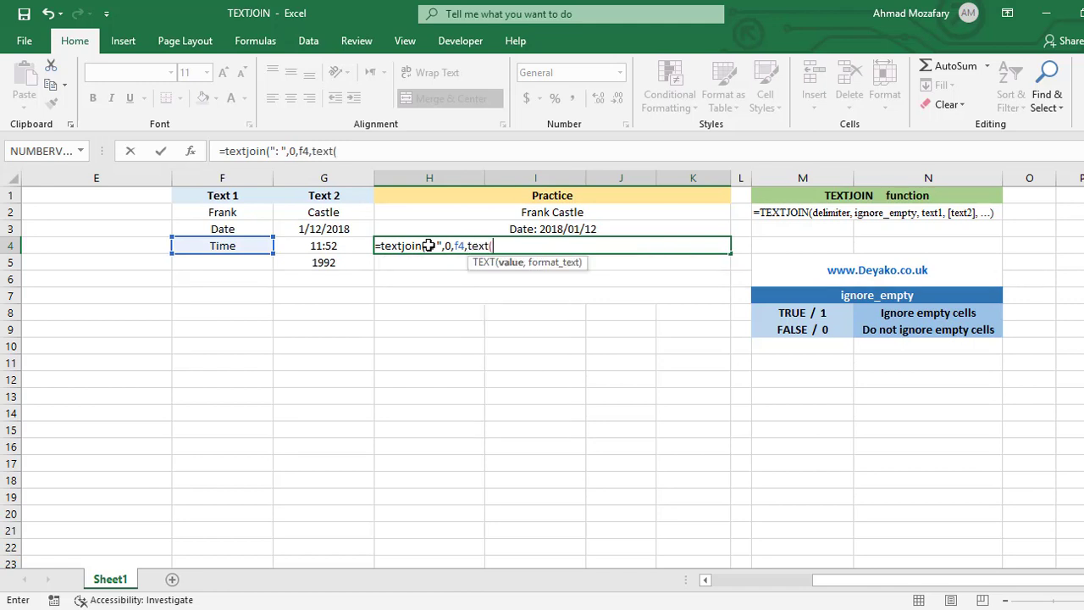
type("g4,")
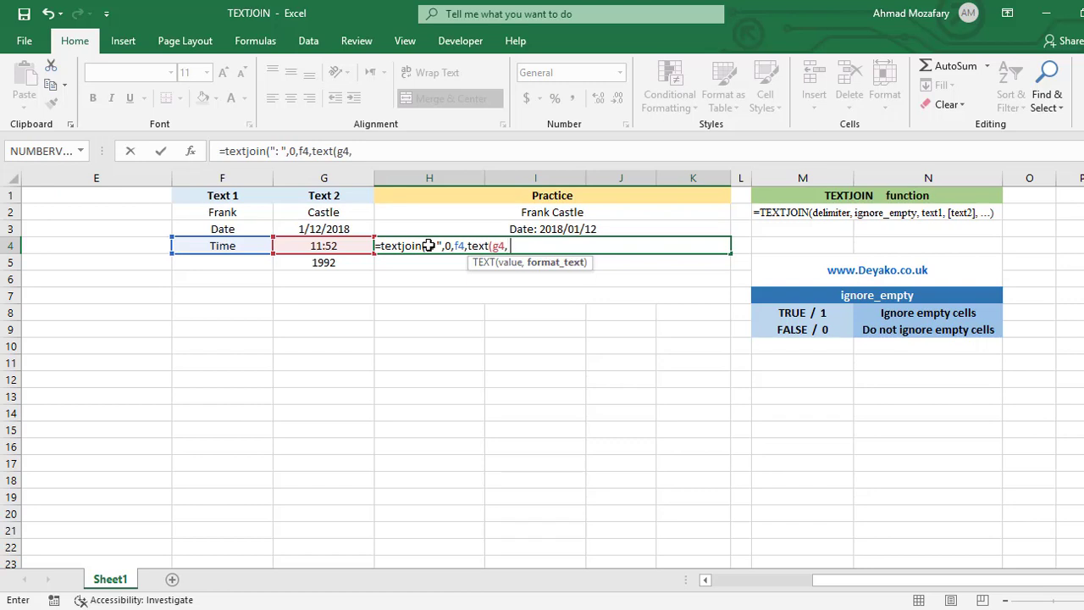
type(" \"hh:mm:")
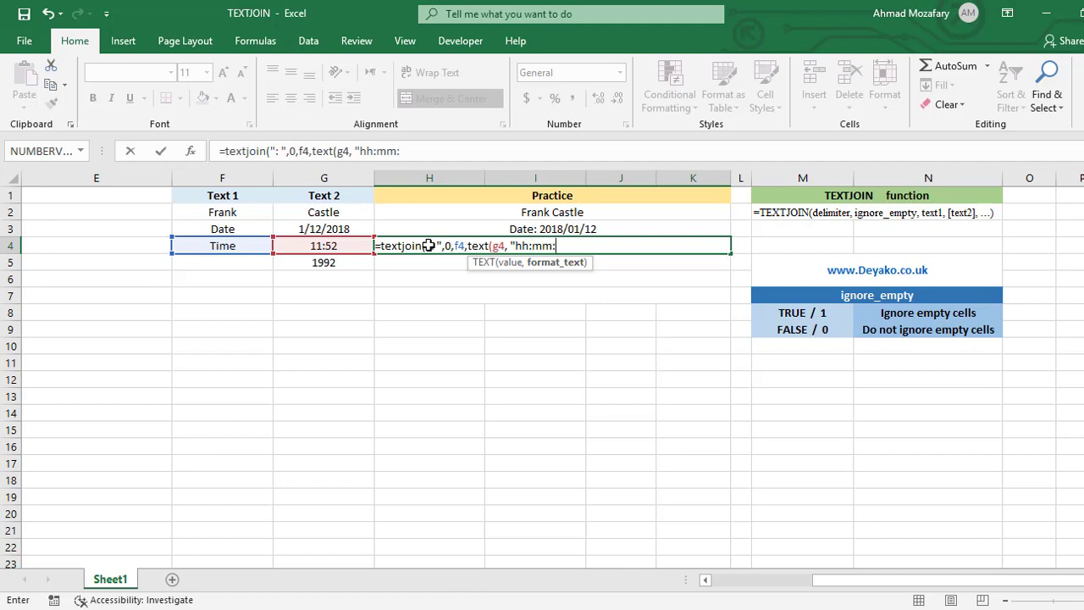
key("BackSpace")
type("\")")
key("Return")
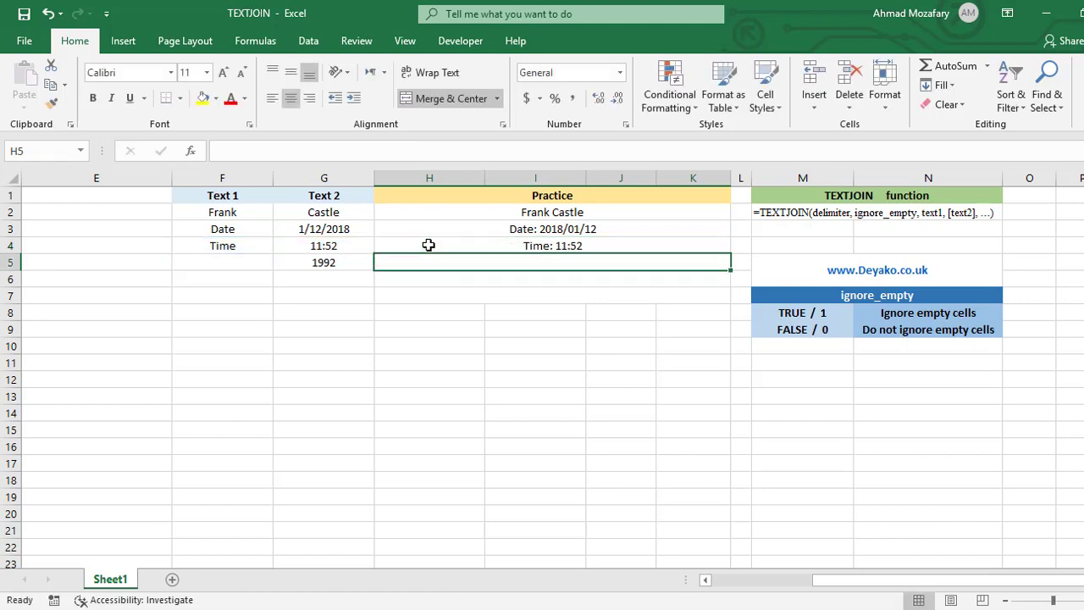
- Extend the time format in the H4 formula to "hh:mm:ss"
left_click(608, 244)
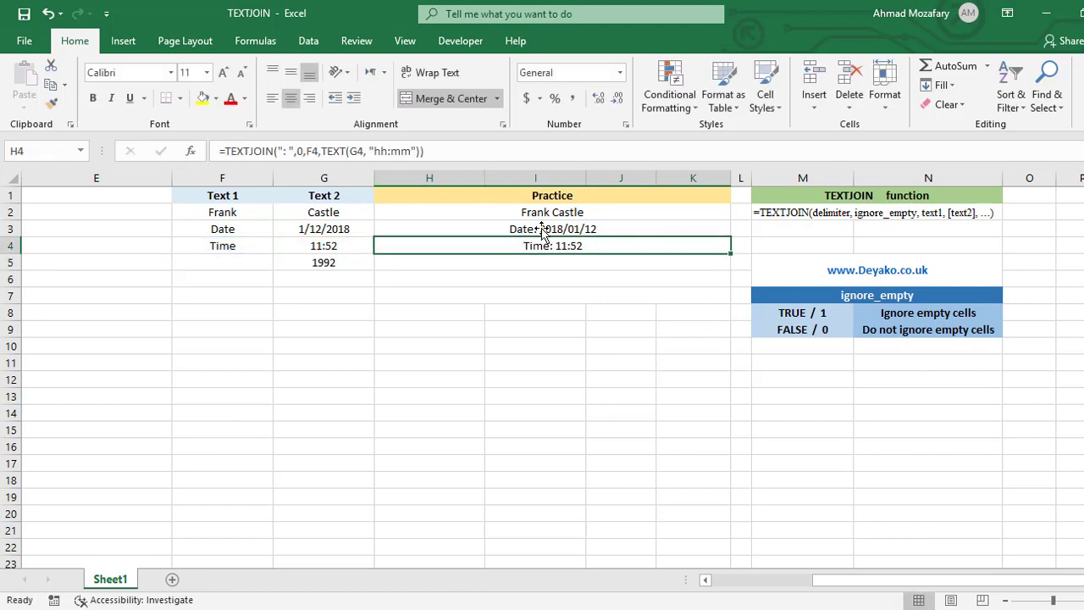
left_click(413, 151)
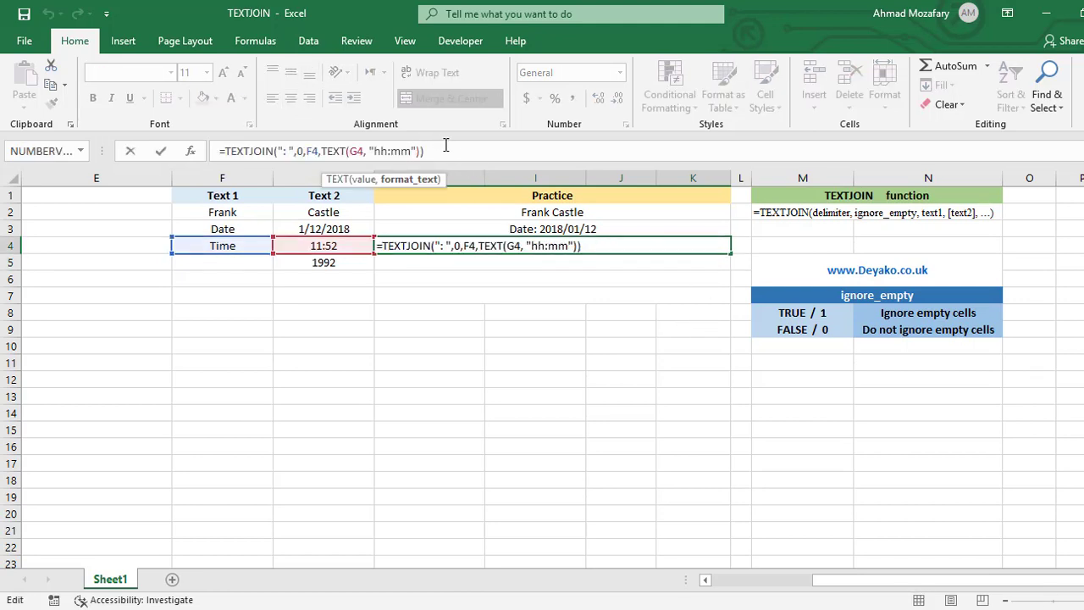
type(":ss")
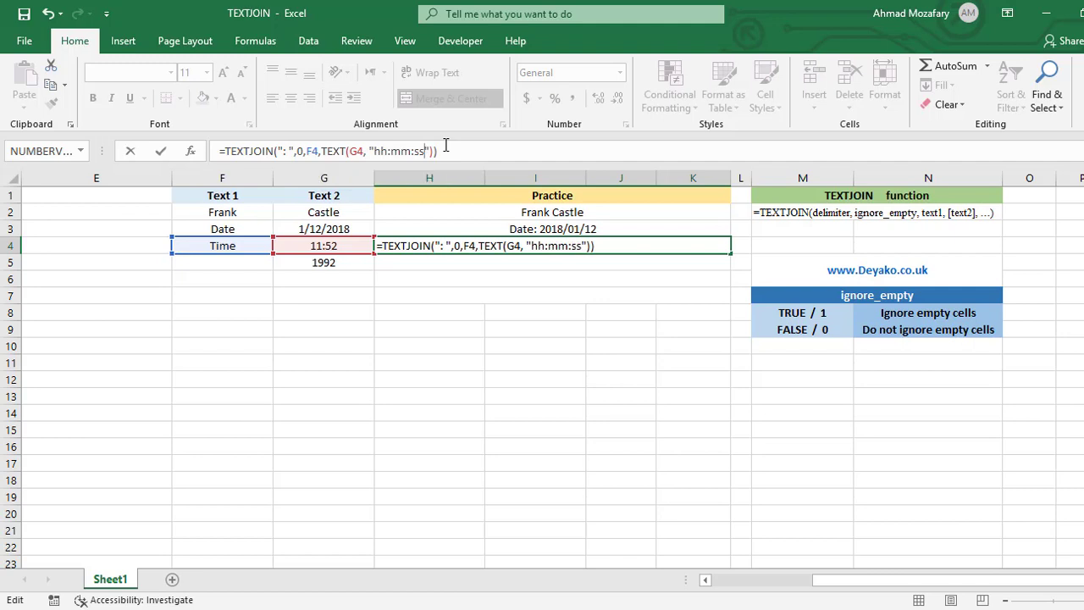
key("Return")
- Enter a TEXTJOIN formula in H5 joining F2, G2, F5 and G5 with the delimiter "-" and ignore_empty set to 0
left_click(324, 263)
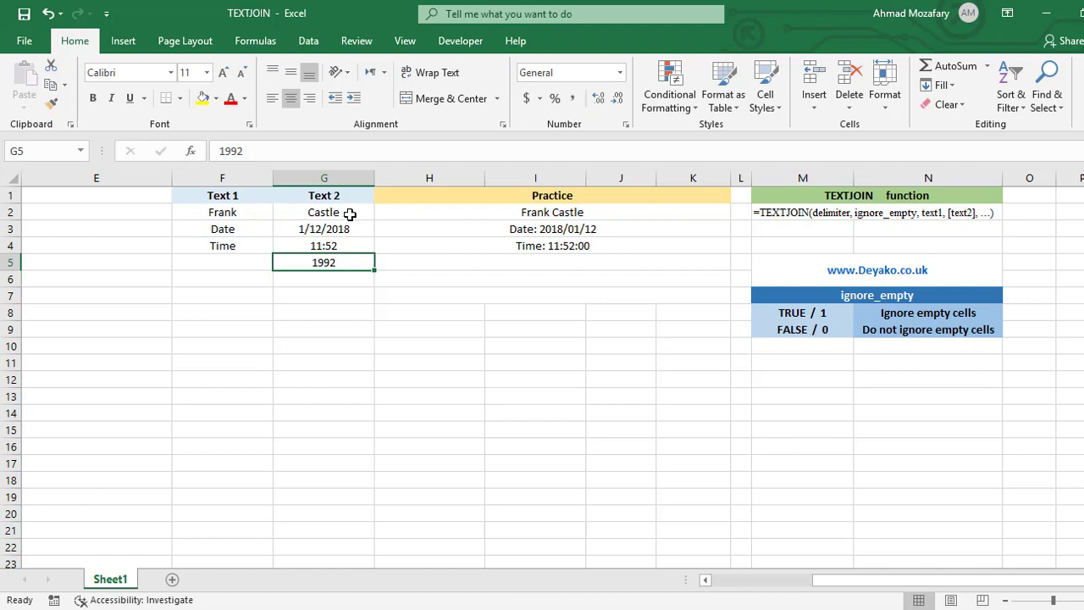
left_click(589, 262)
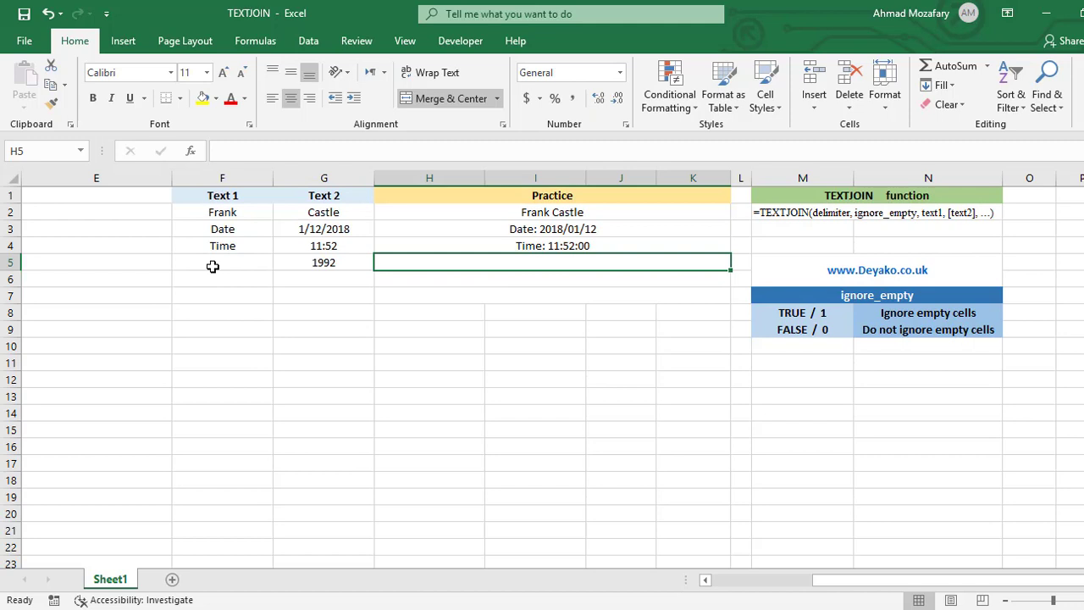
type("=")
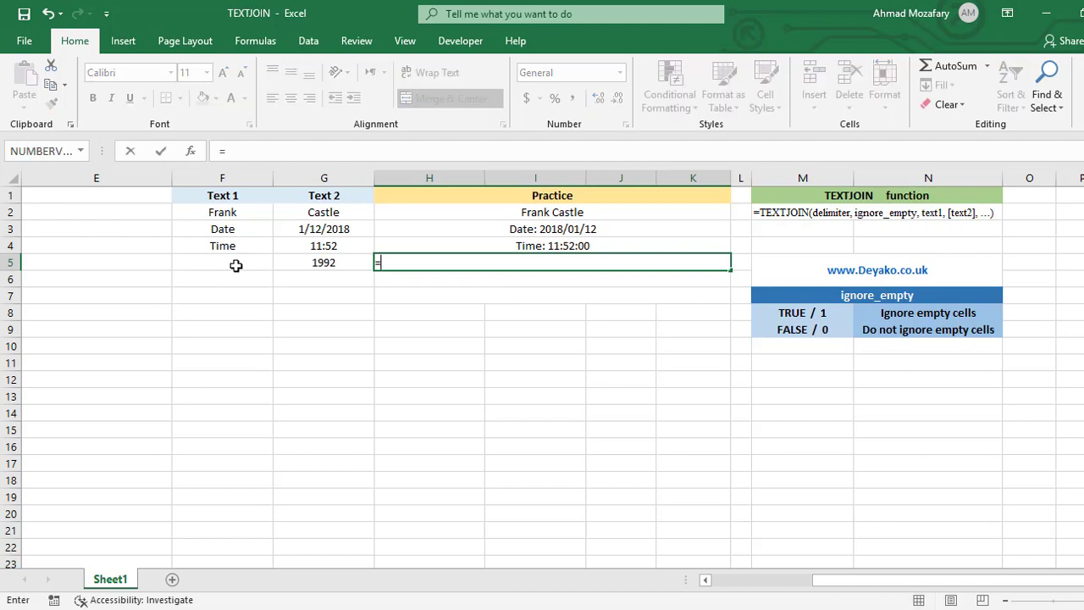
type("TEXTJOIN")
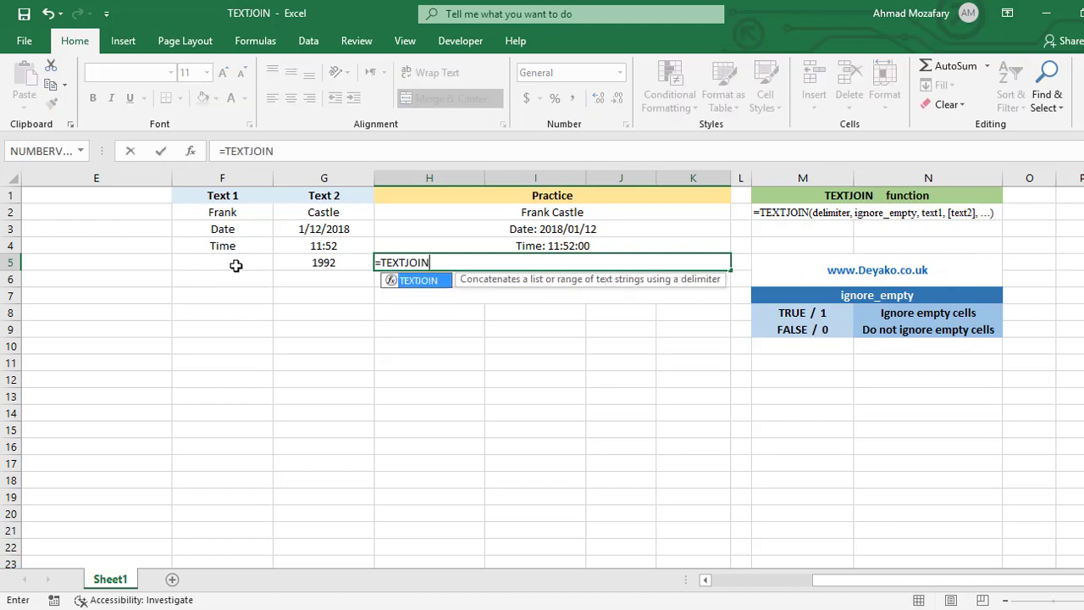
type("(")
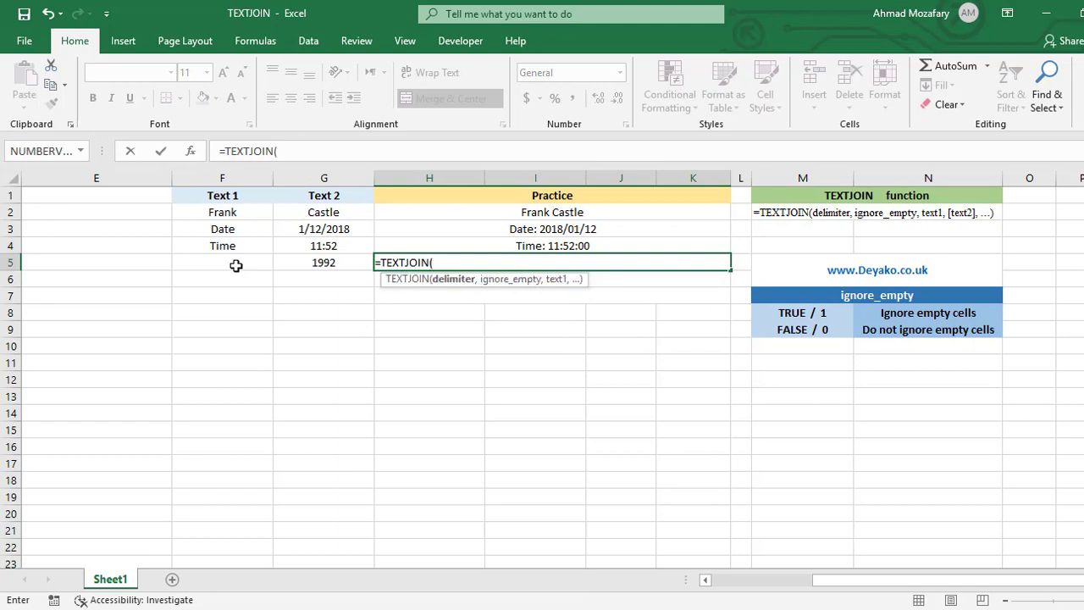
type("\"-\",")
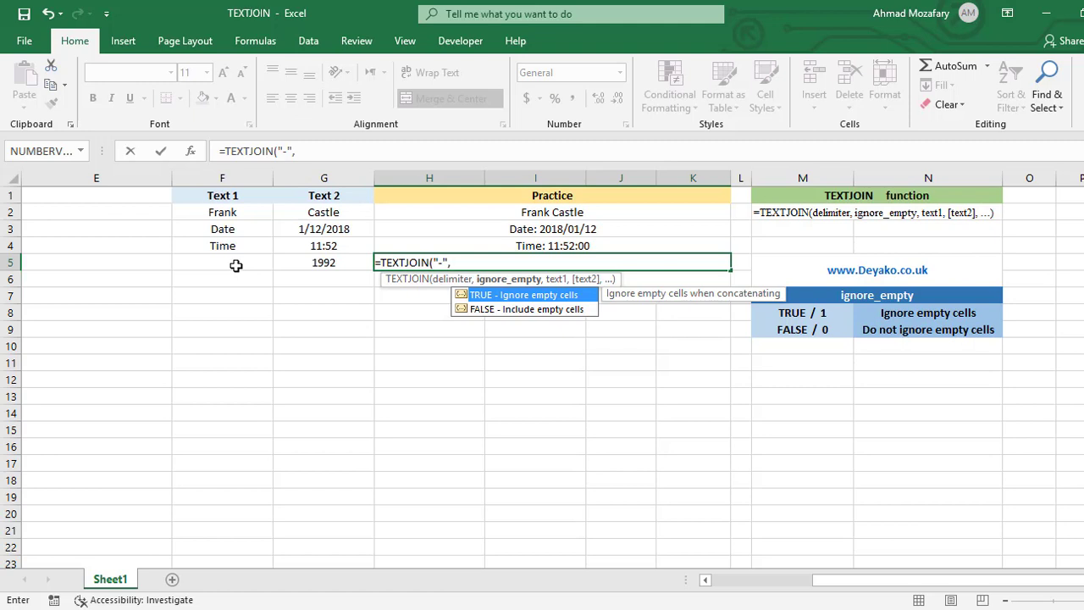
type("0,")
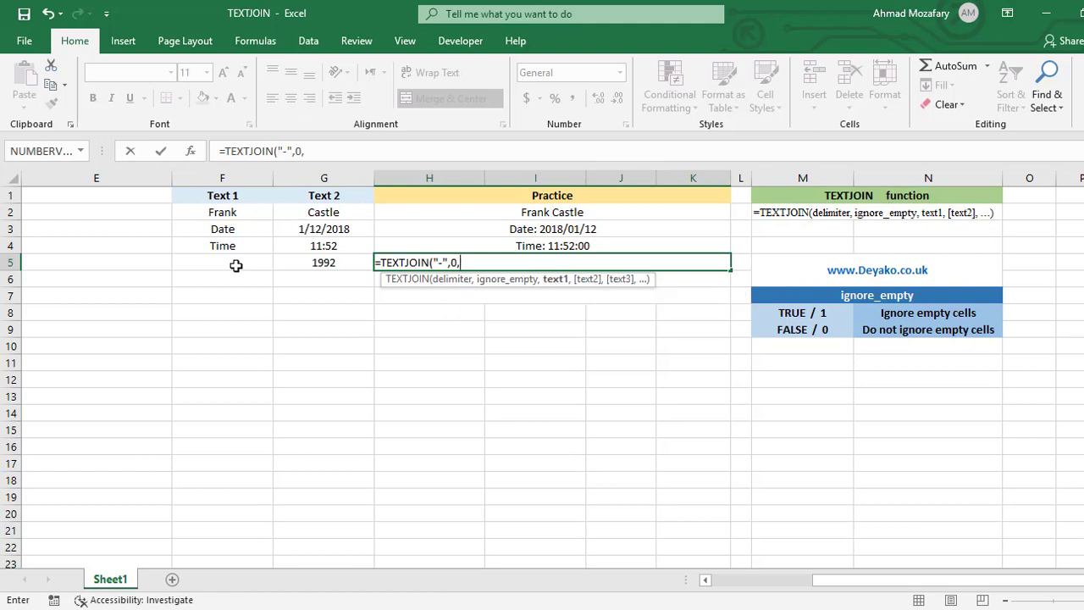
type("F2")
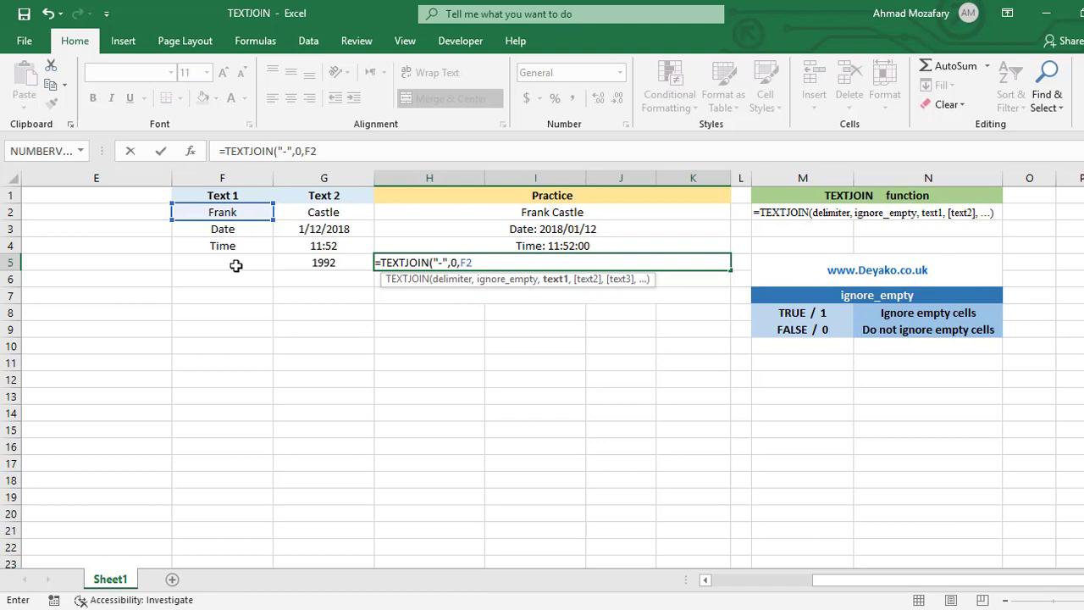
type(",G2")
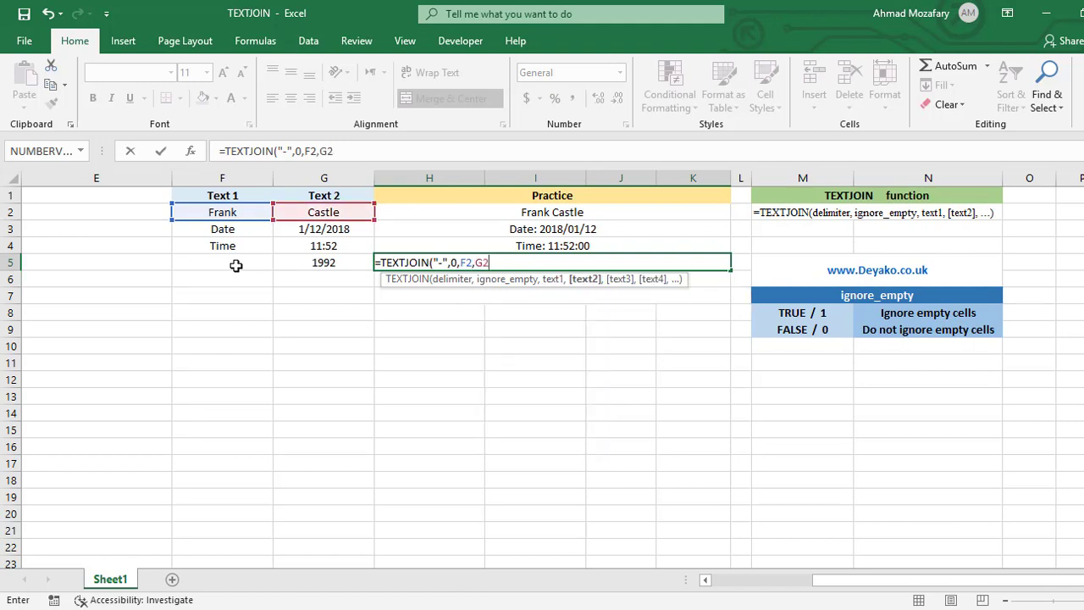
type(",")
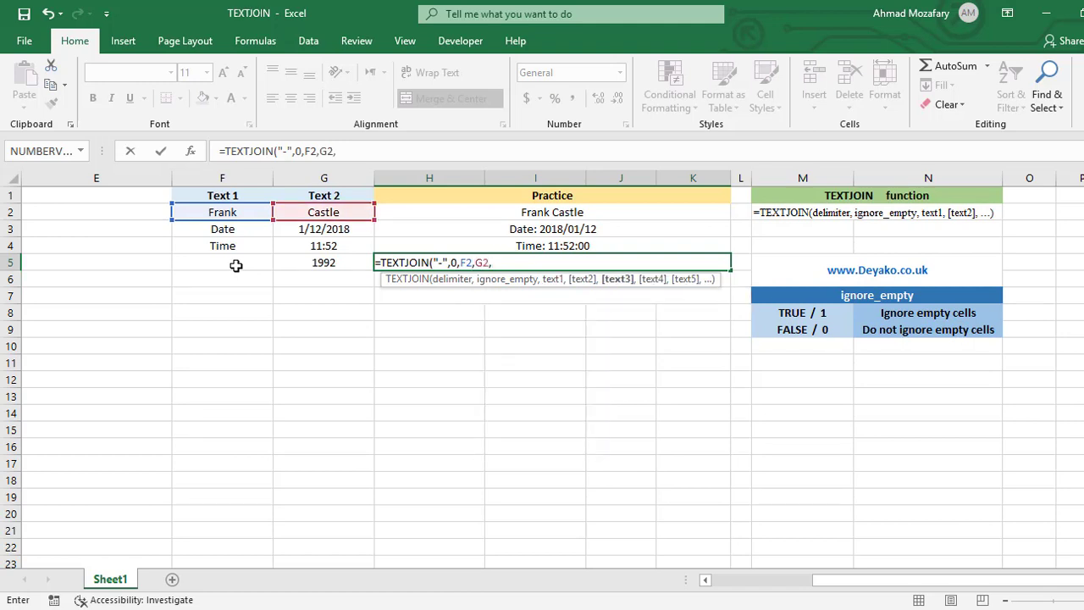
left_click(237, 265)
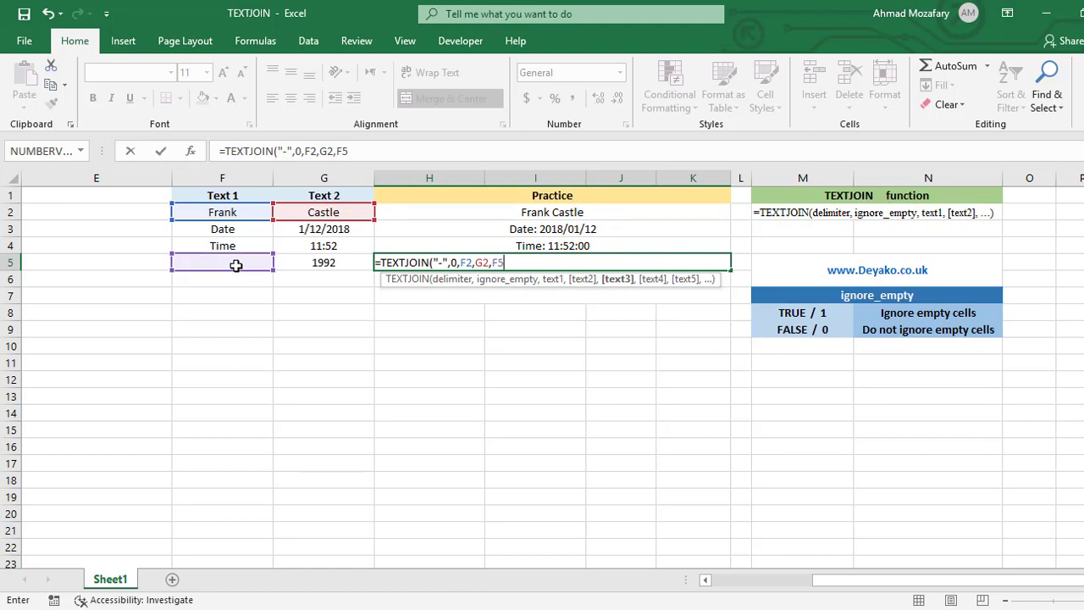
type(",G5")
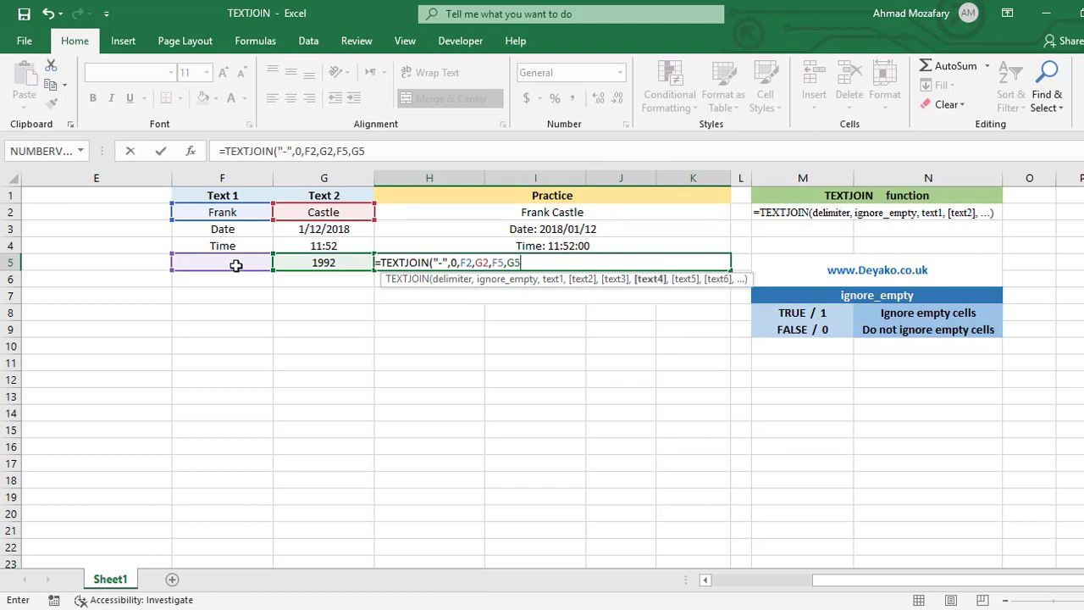
type(")")
key("Return")
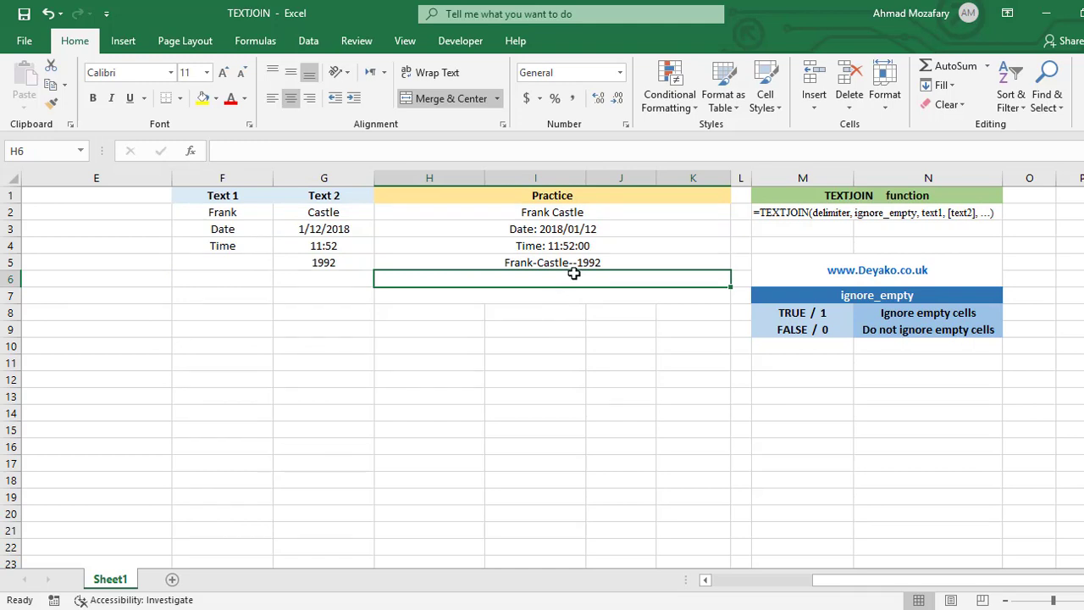
- Set the ignore_empty argument of the H5 TEXTJOIN formula to 1
left_click(614, 263)
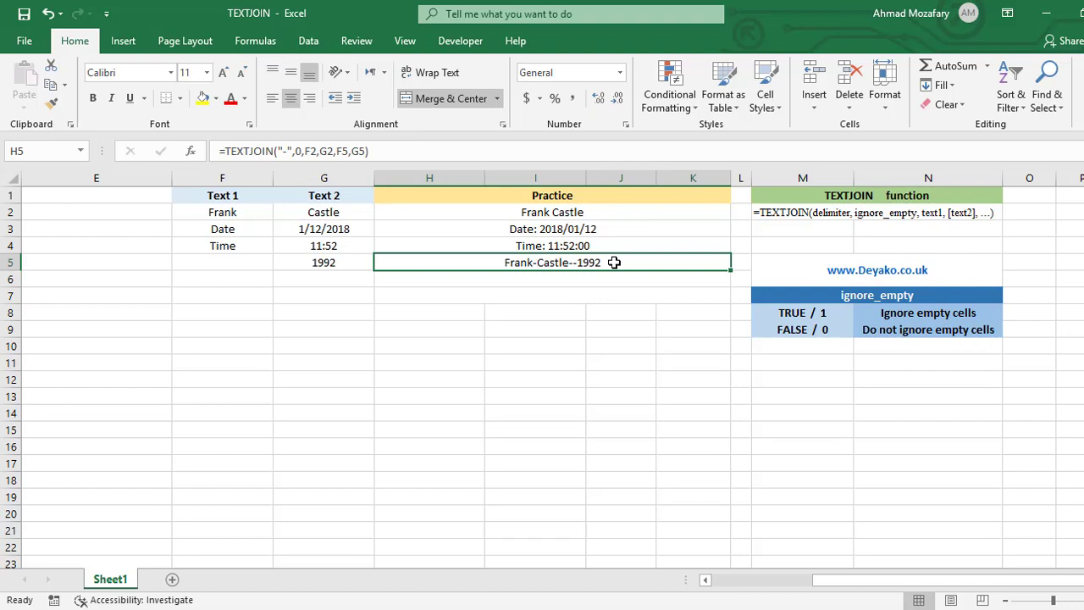
double_click(299, 151)
type("1")
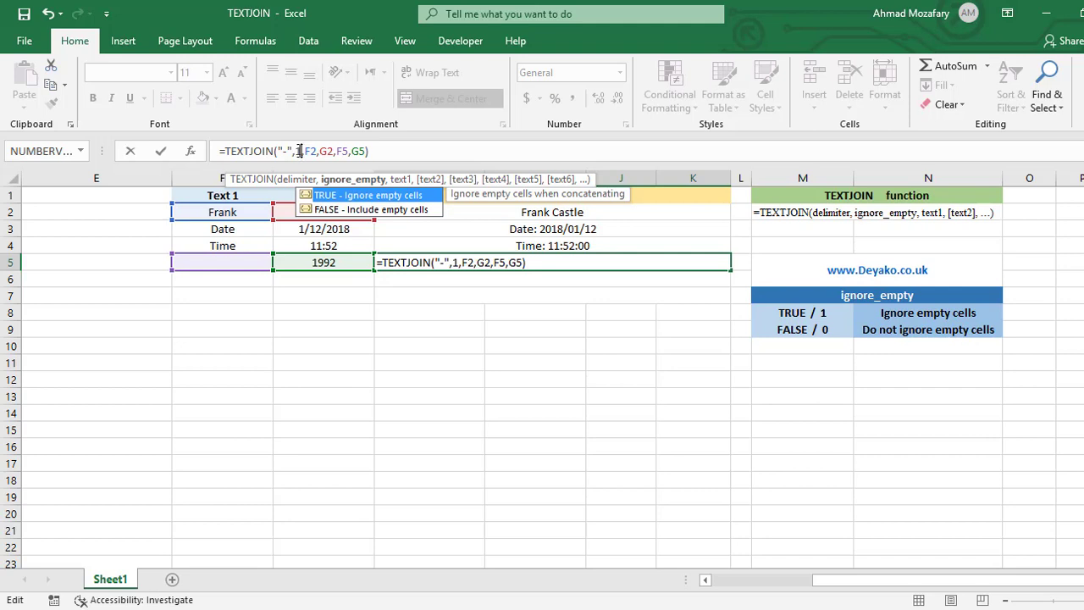
key("Return")
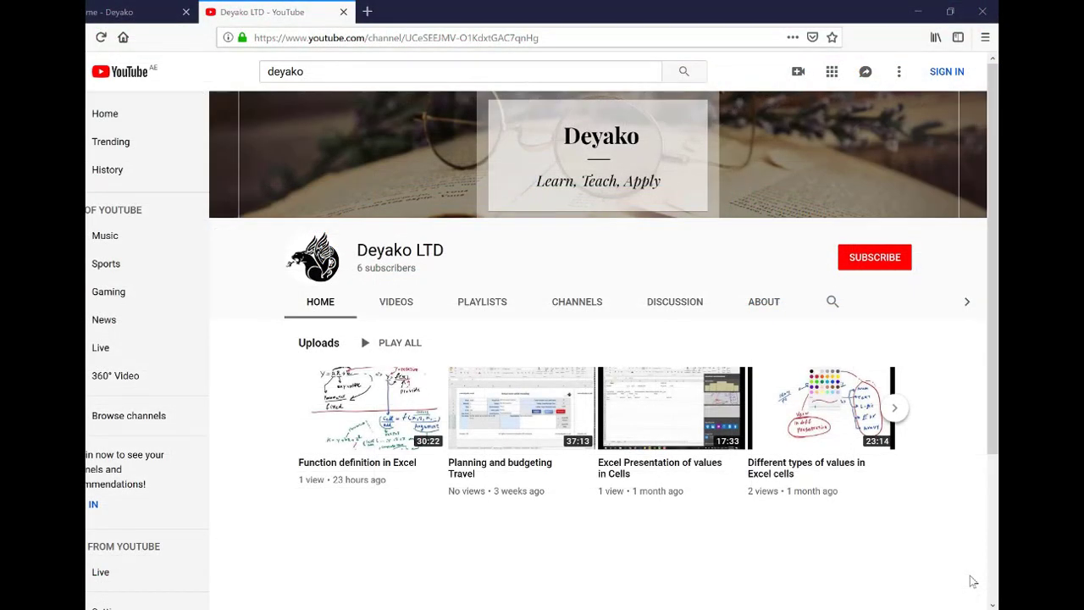
- Switch to the deyako.co.uk website in the browser and view the Shop by Category section of its home page
key("ctrl+Tab")
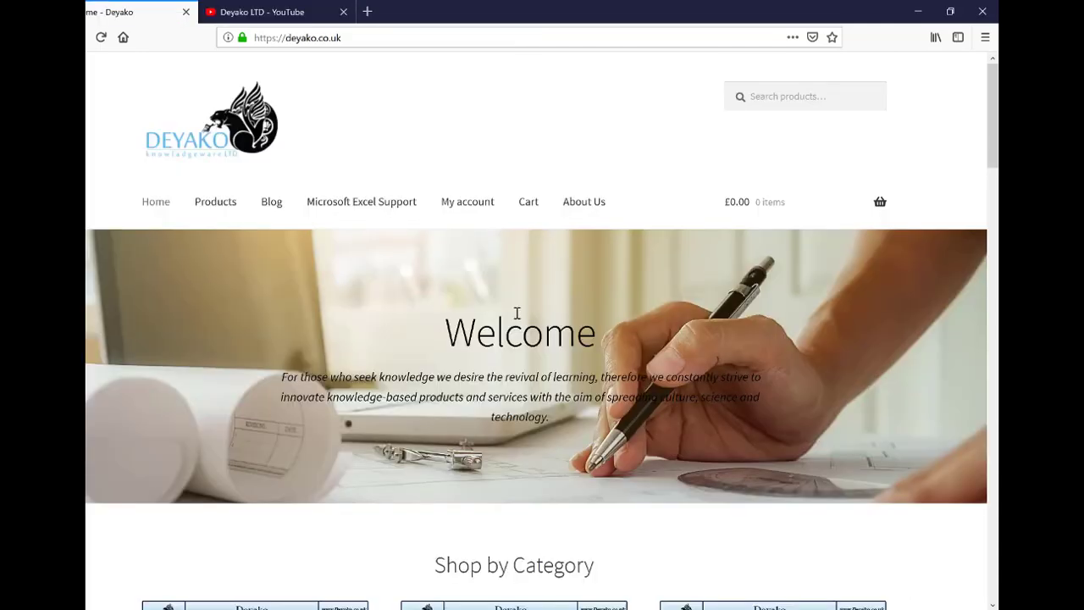
scroll(517, 313, "down", 8)
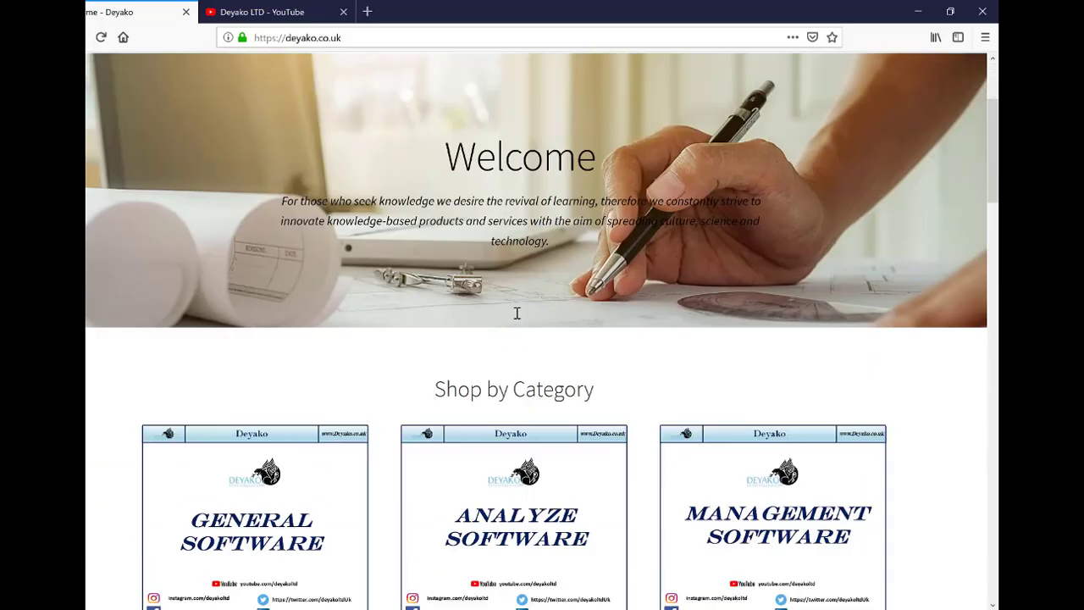